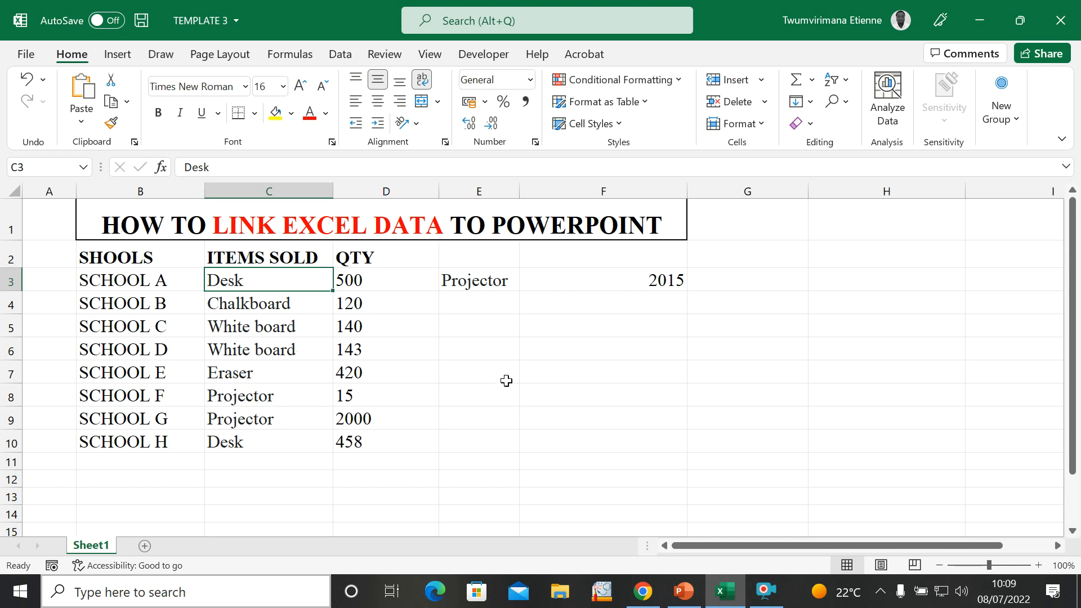
pyautogui.click(763, 327)
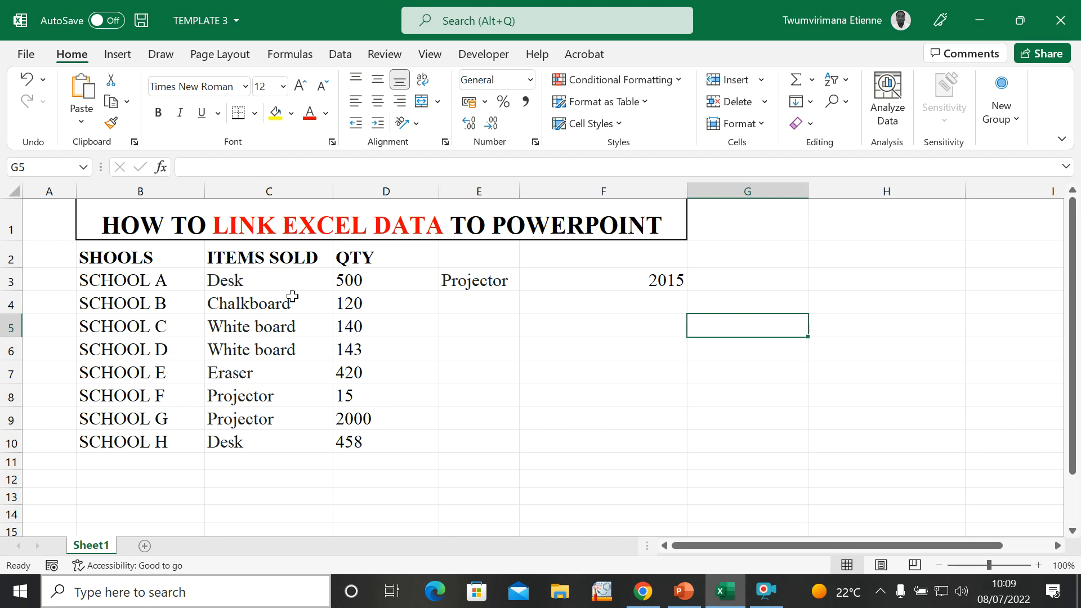
pyautogui.click(299, 324)
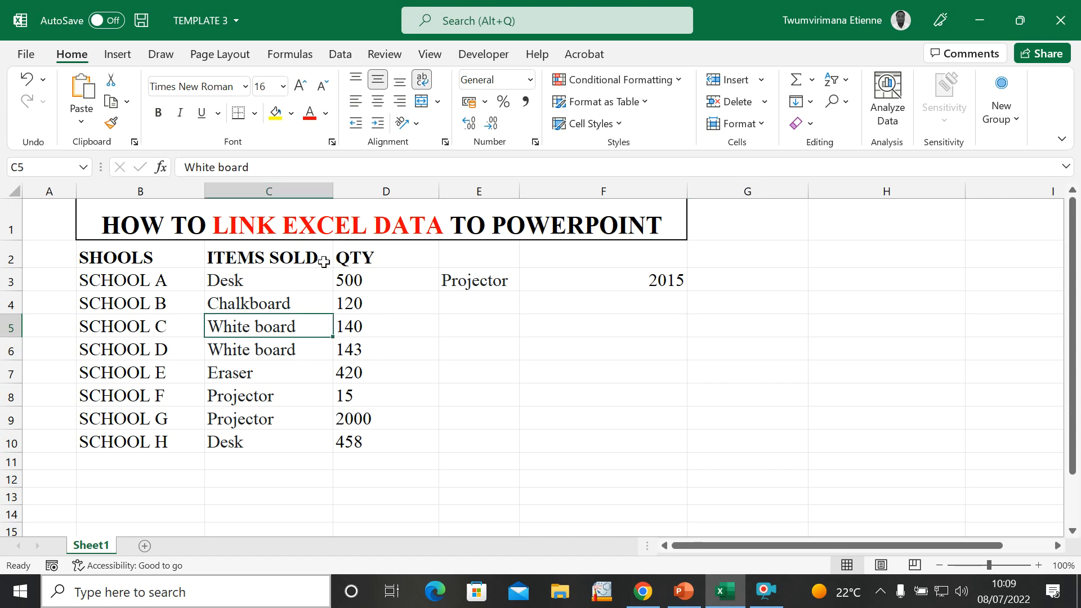
pyautogui.click(690, 348)
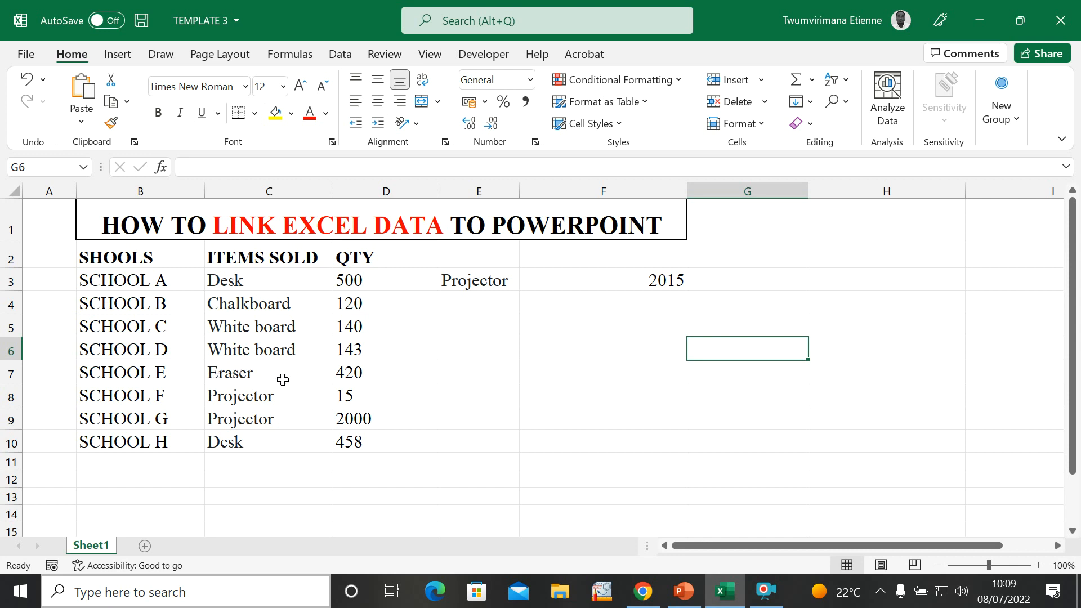
pyautogui.click(433, 476)
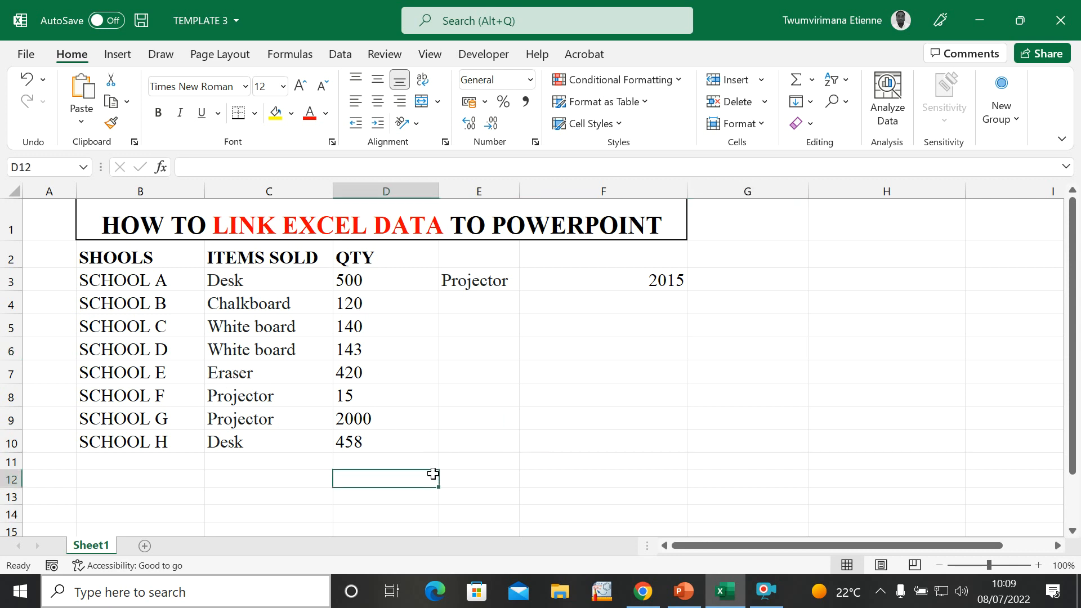
pyautogui.click(378, 462)
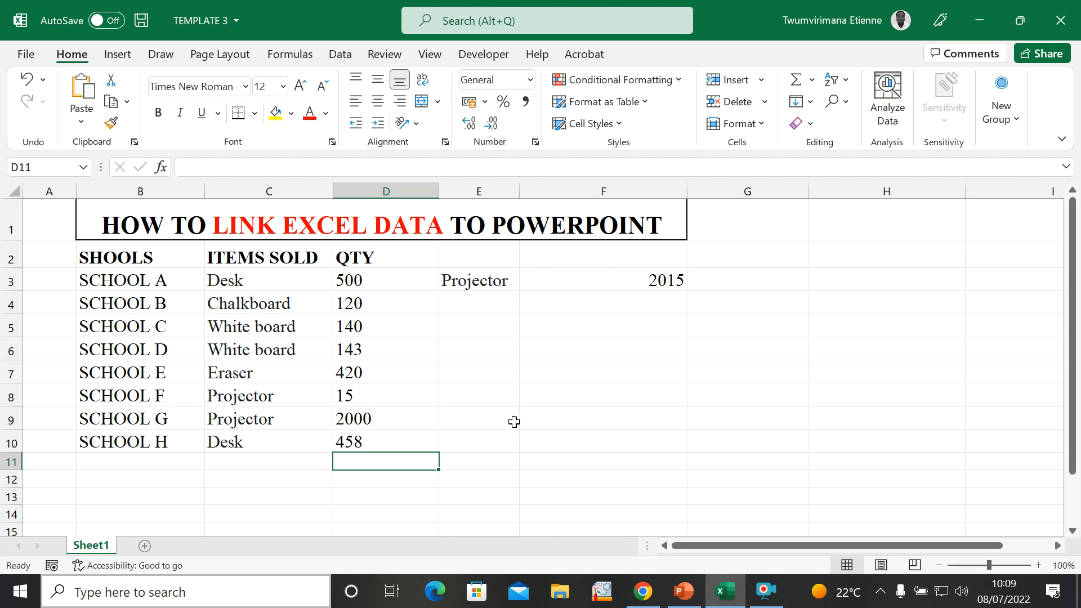
pyautogui.click(510, 449)
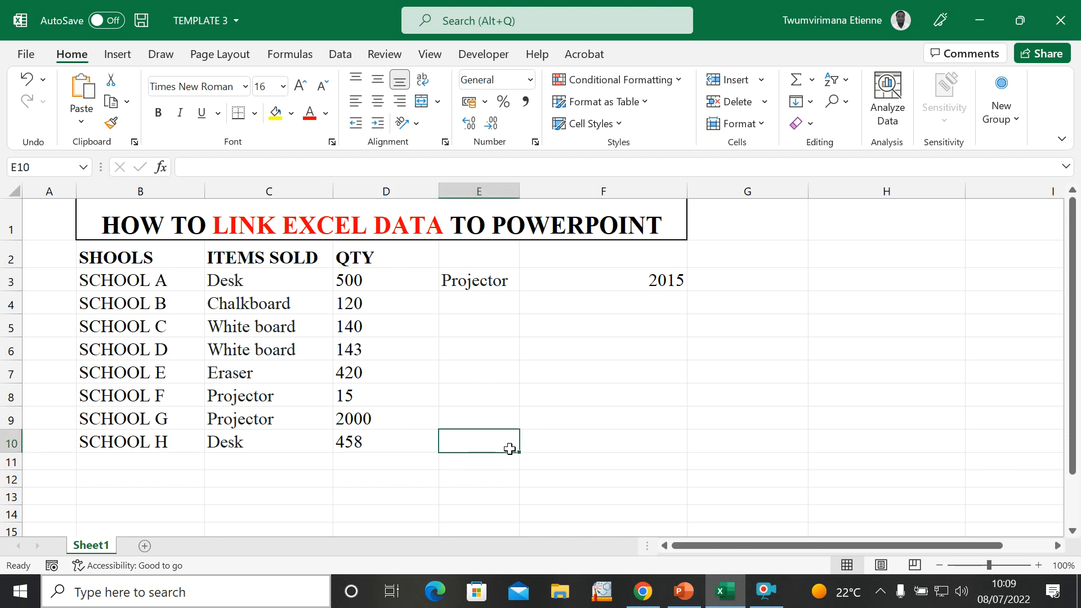
pyautogui.click(383, 464)
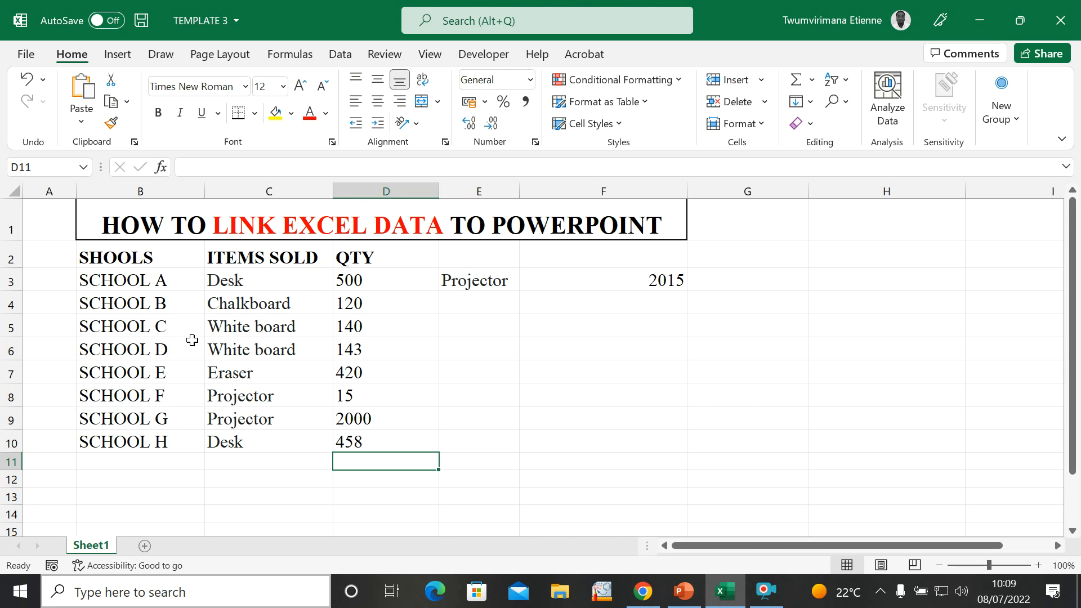
pyautogui.click(484, 446)
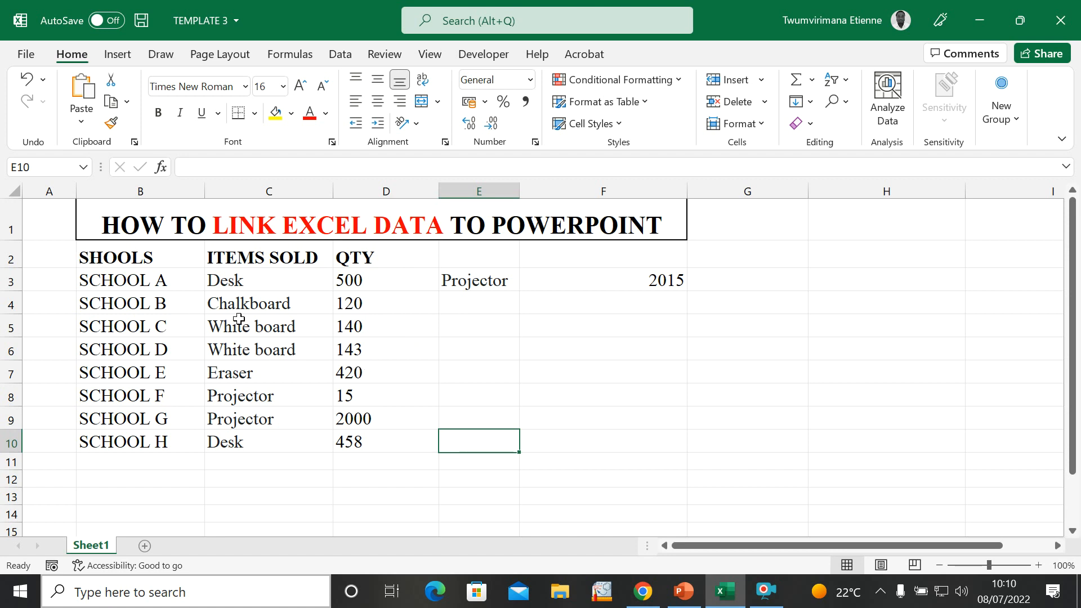
pyautogui.click(385, 373)
pyautogui.click(490, 367)
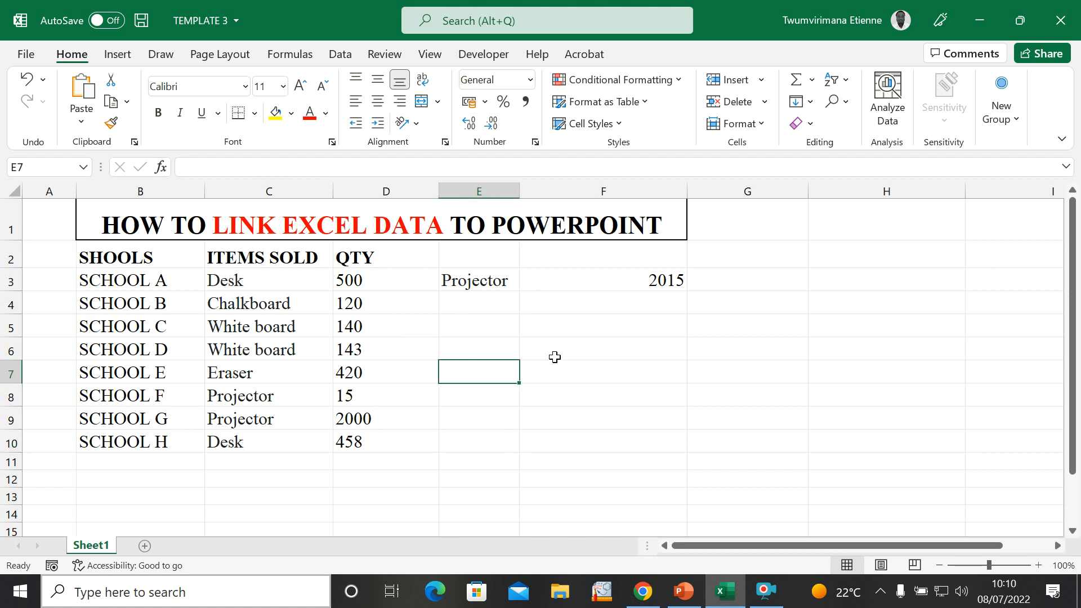
# Inspect the SUMIF formula in cell F3 and the ranges it references
pyautogui.click(590, 287)
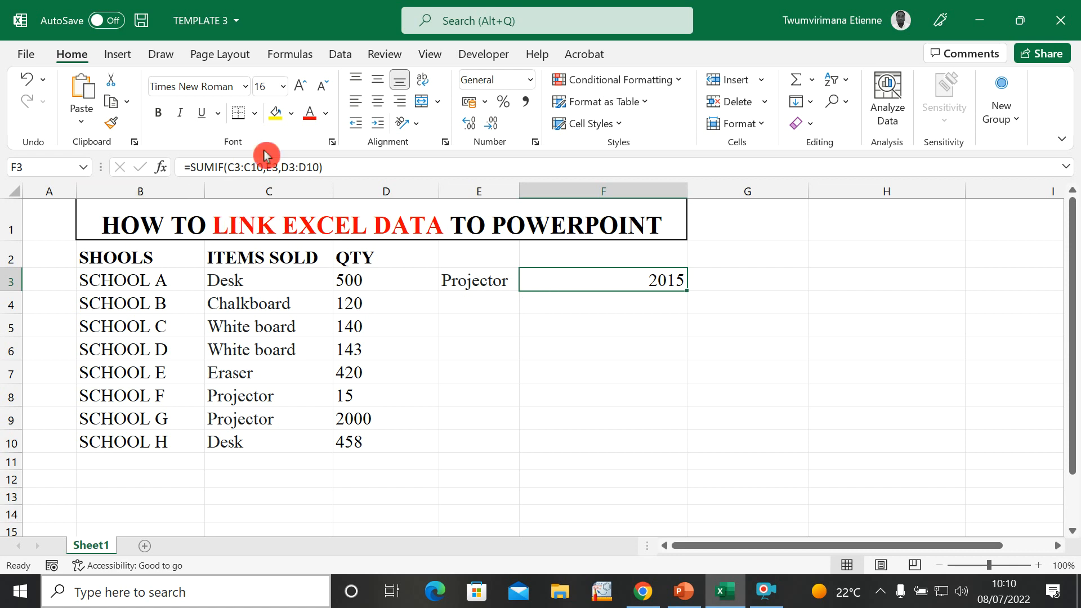
pyautogui.doubleClick(562, 279)
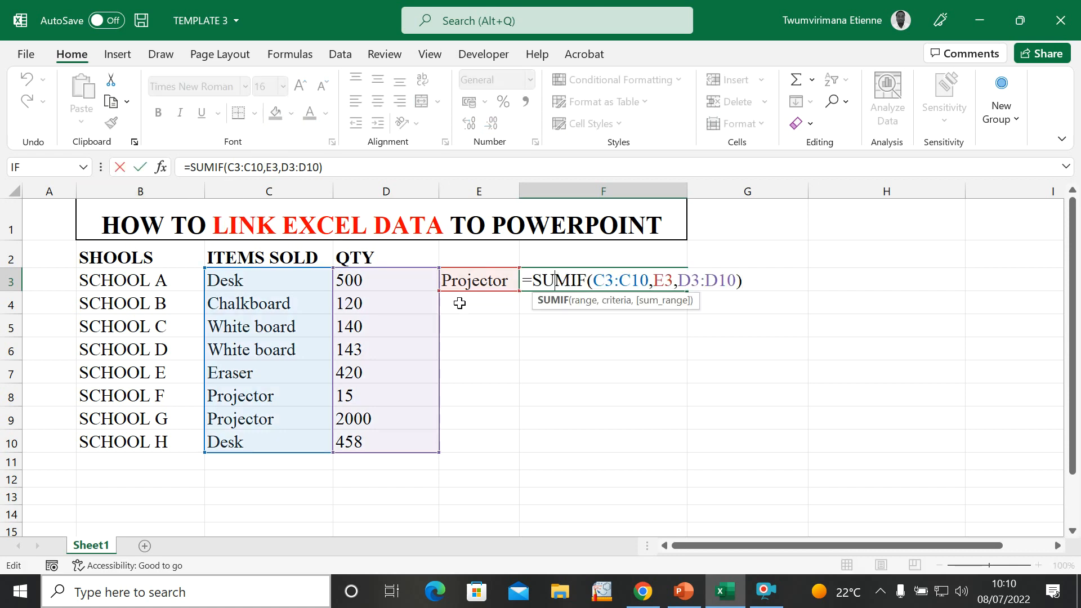
pyautogui.click(531, 416)
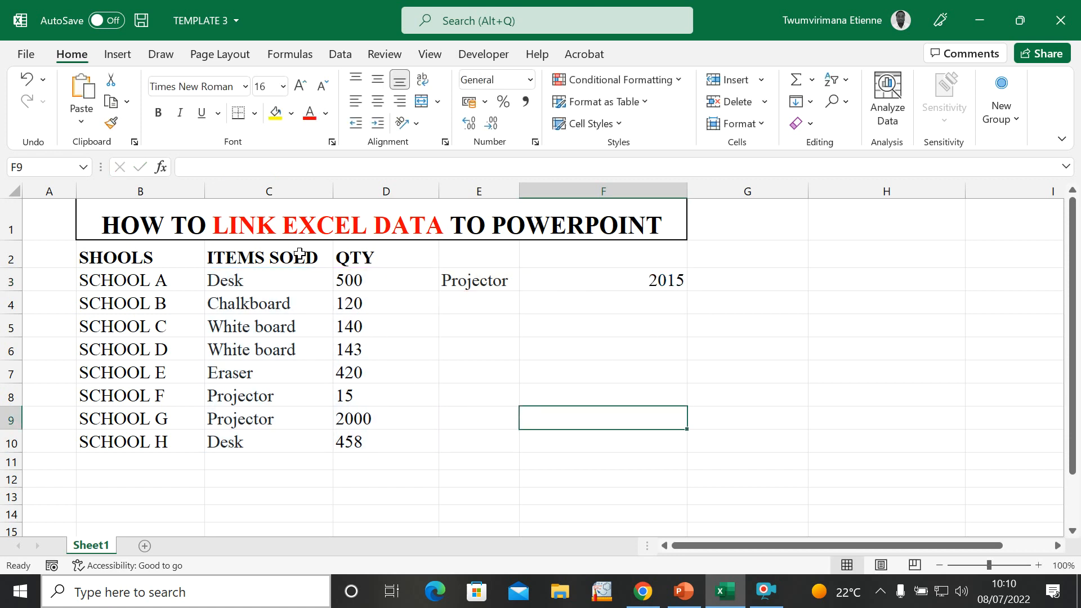
pyautogui.click(455, 283)
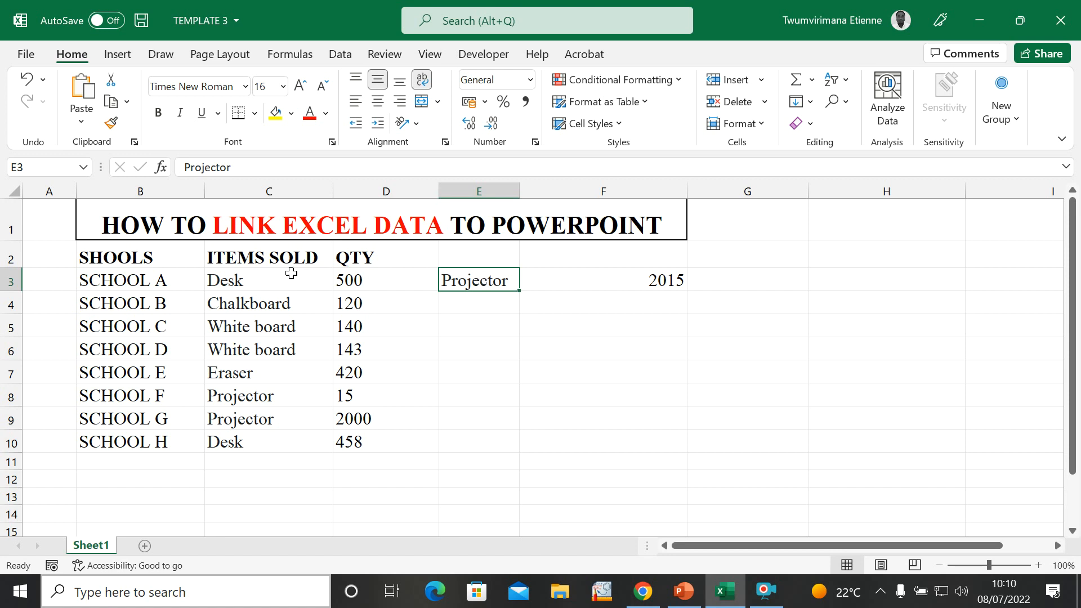
pyautogui.click(459, 355)
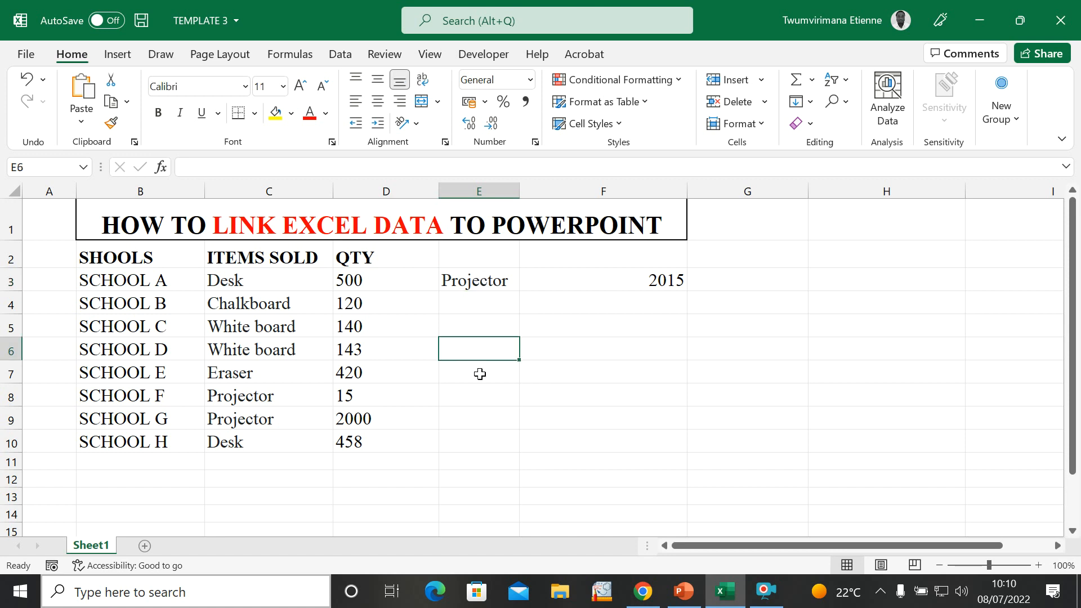
pyautogui.click(481, 373)
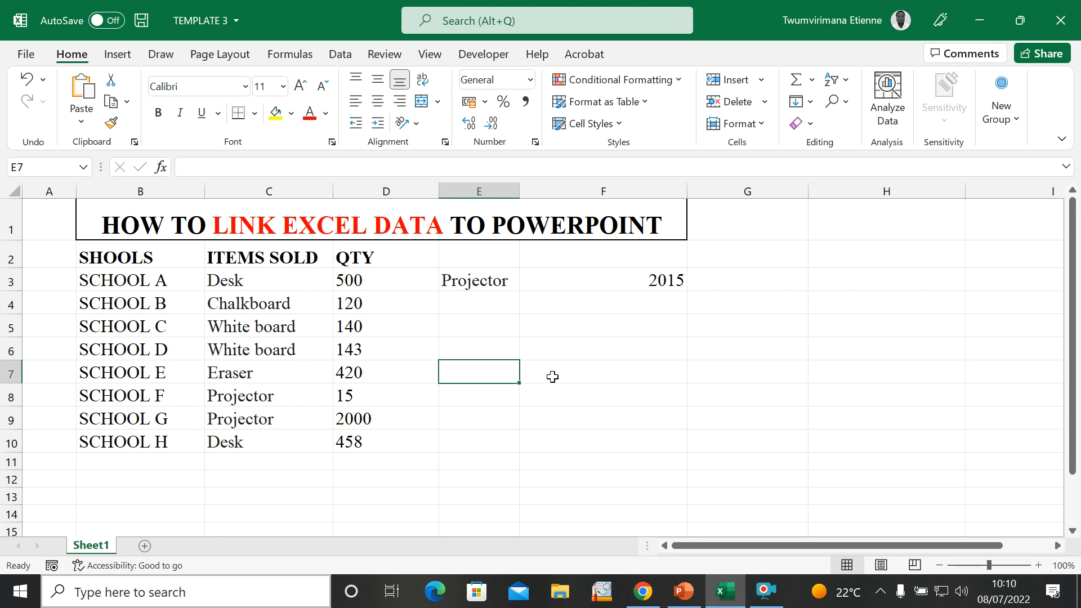
pyautogui.click(508, 413)
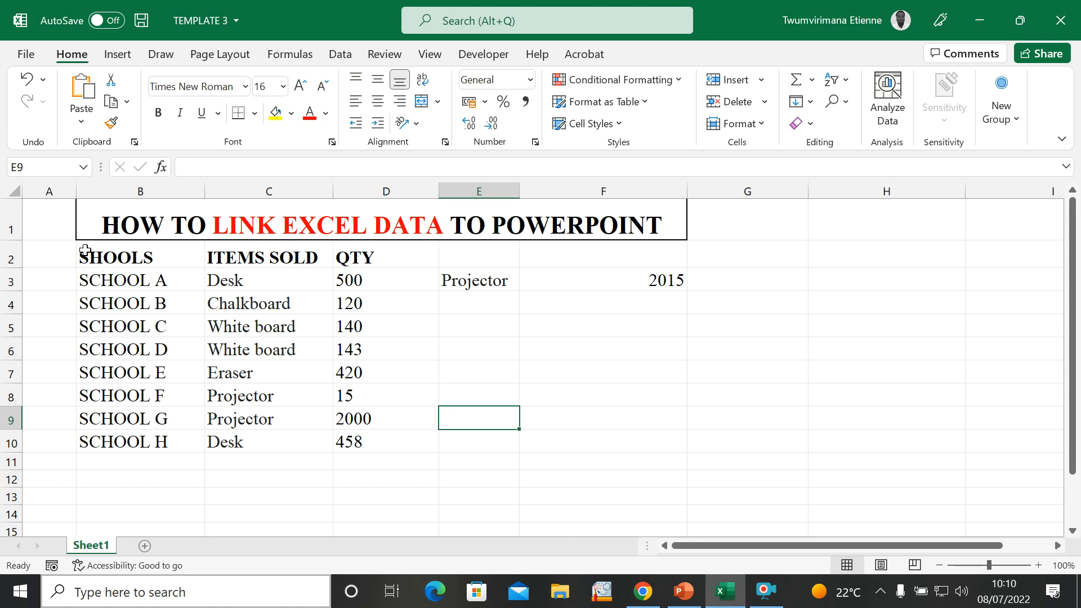
# Copy the cell range B2:F10 and switch to the open PowerPoint presentation
pyautogui.moveTo(85, 250); pyautogui.dragTo(579, 437)
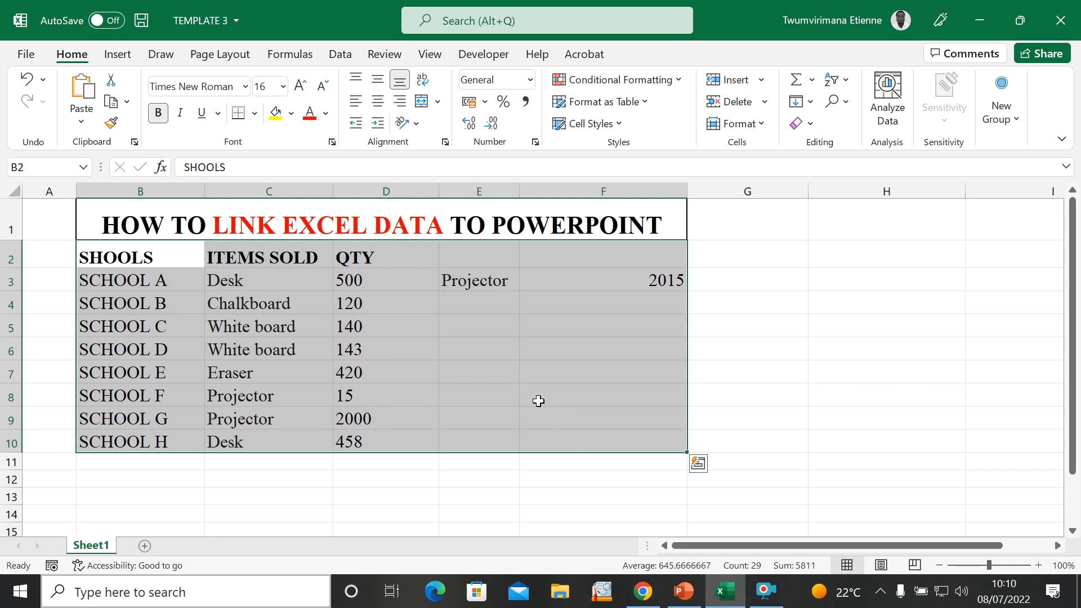
pyautogui.click(111, 101)
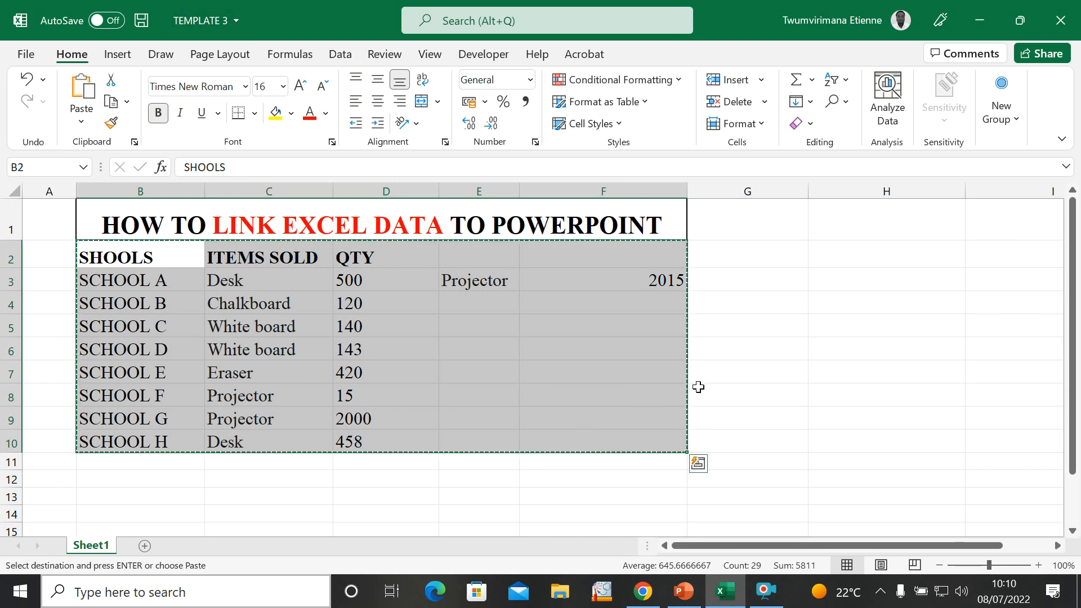
pyautogui.click(685, 601)
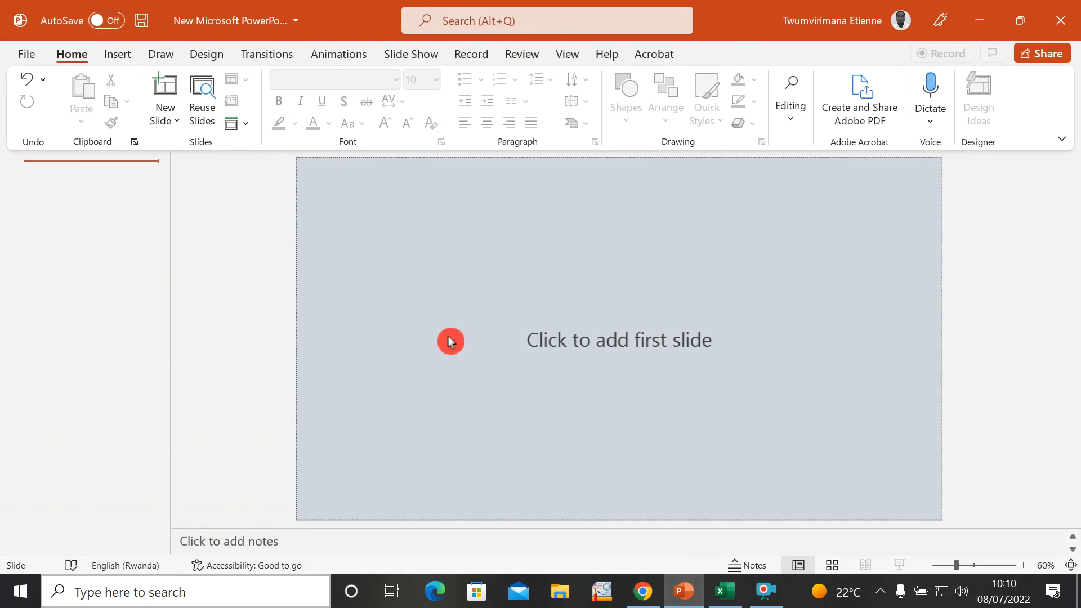
# Add a first slide with the Blank layout to the empty presentation
pyautogui.click(165, 124)
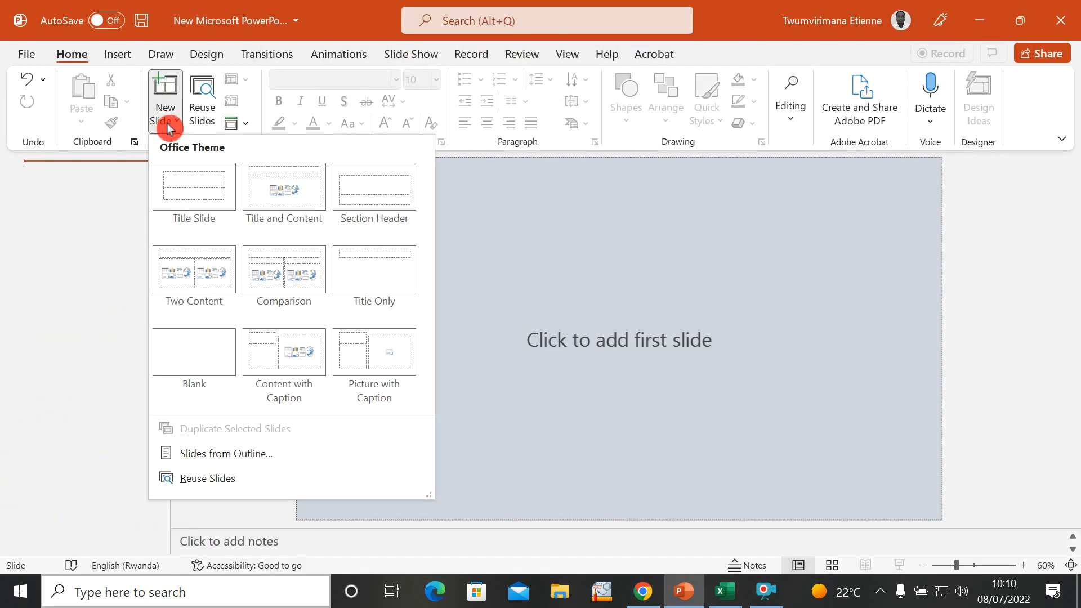
pyautogui.click(194, 338)
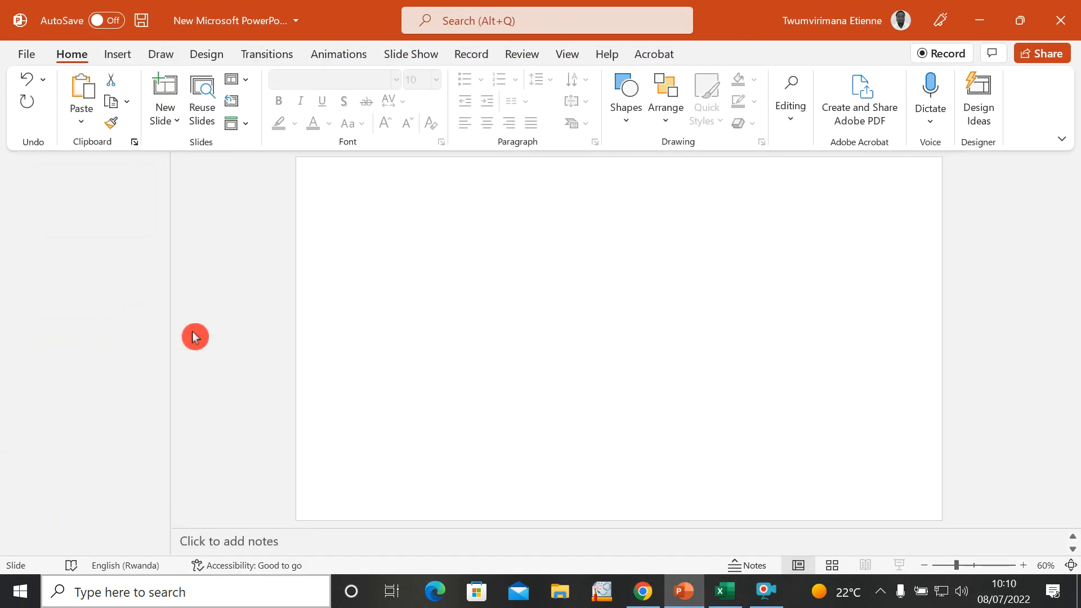
pyautogui.rightClick(447, 208)
pyautogui.click(360, 262)
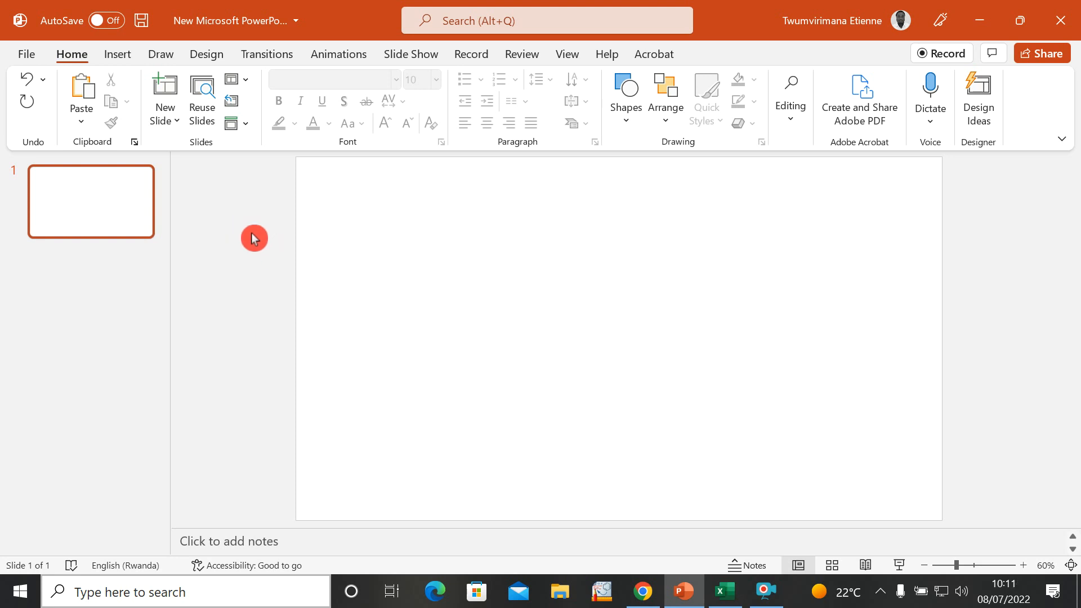
# Paste the copied cells onto the slide with Paste Special as a linked Microsoft Excel Worksheet Object
pyautogui.click(81, 120)
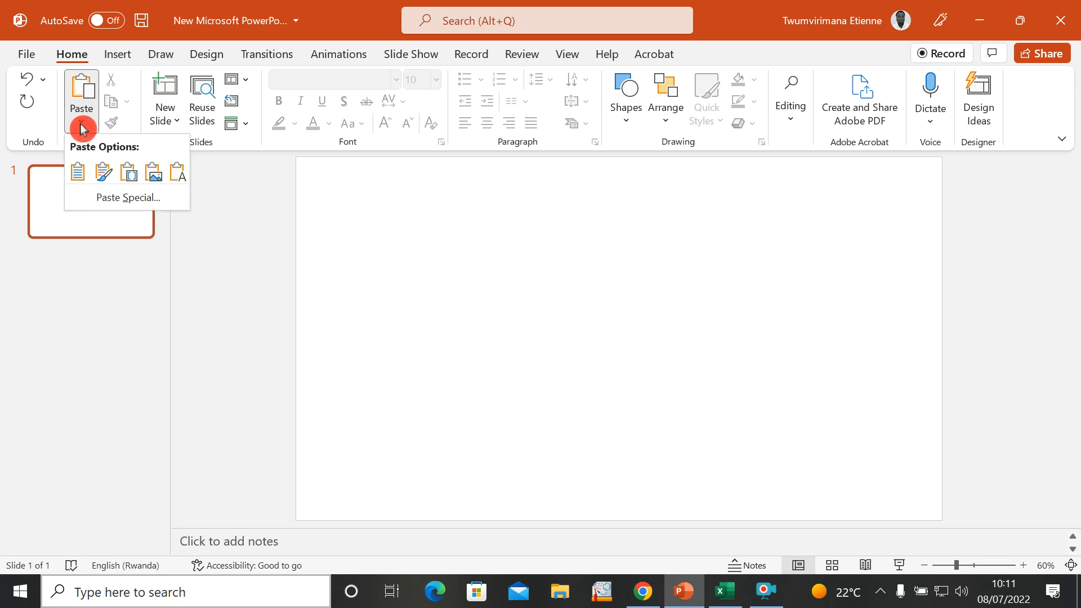
pyautogui.click(124, 198)
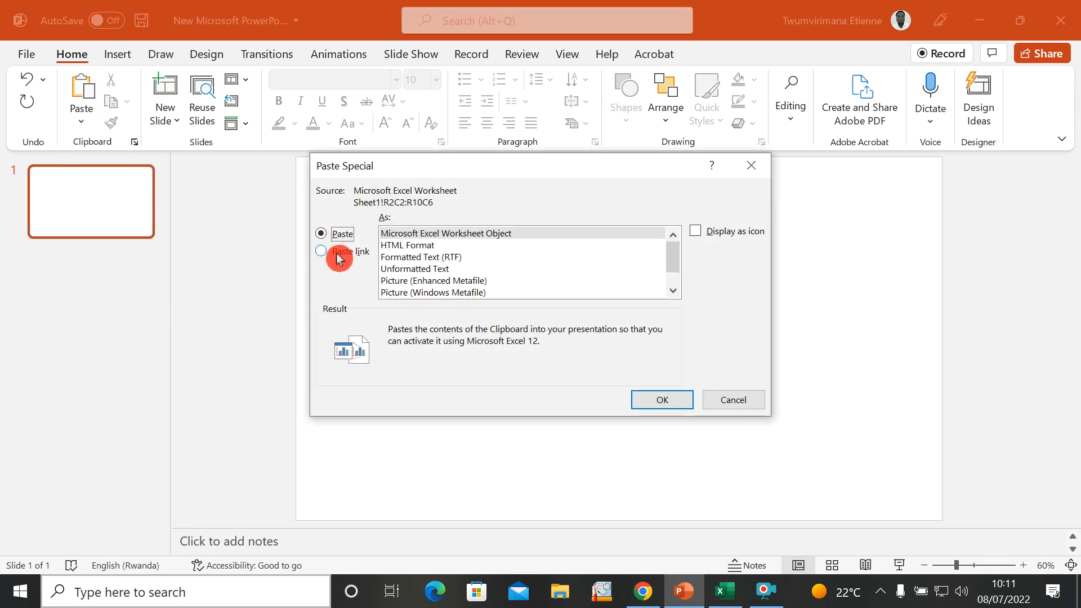
pyautogui.click(323, 253)
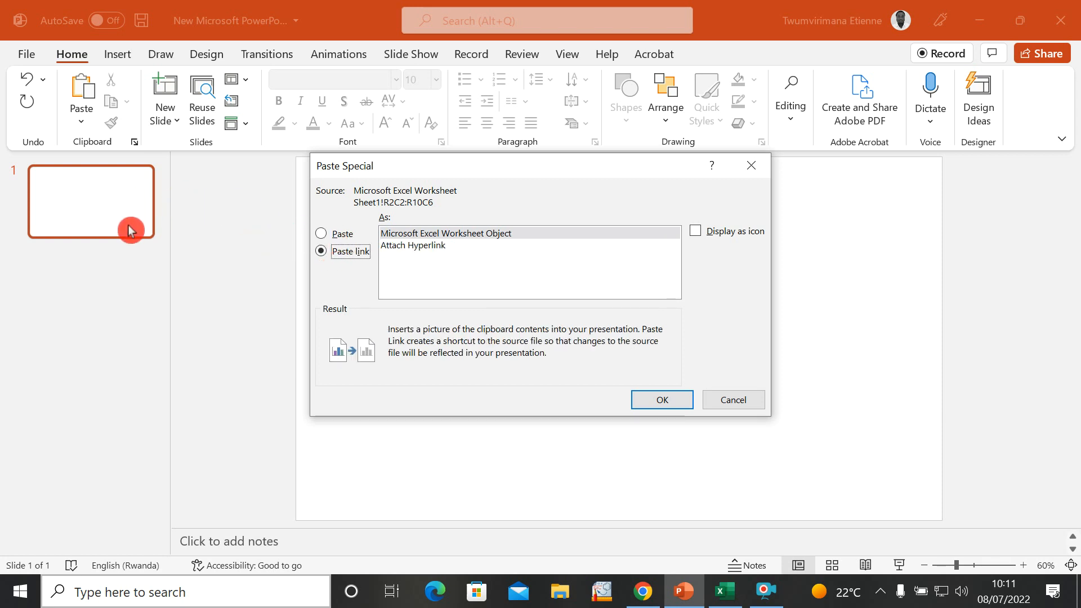
pyautogui.click(419, 234)
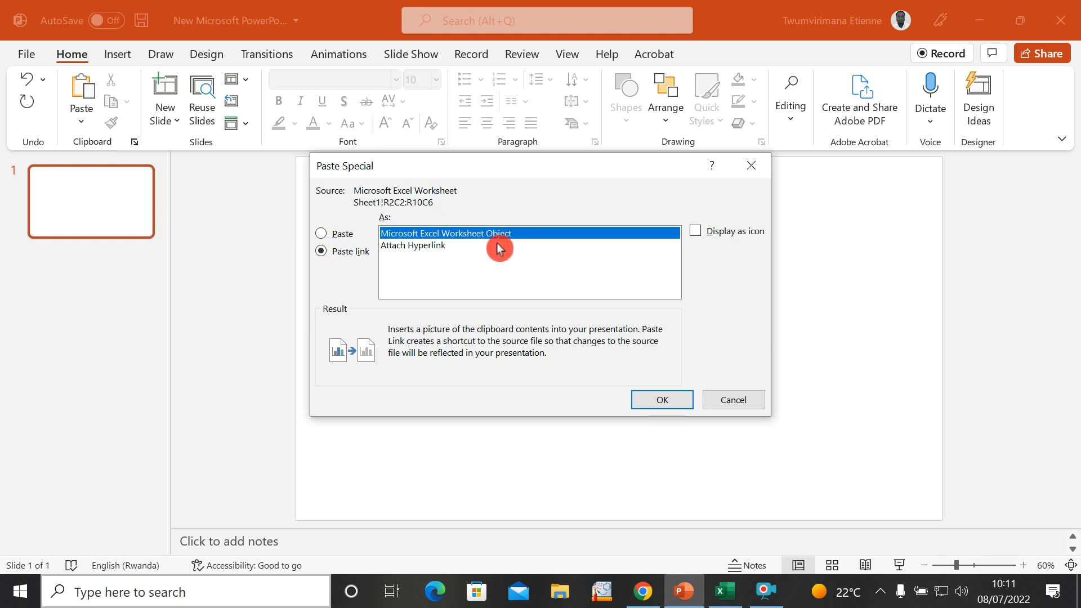
pyautogui.click(657, 401)
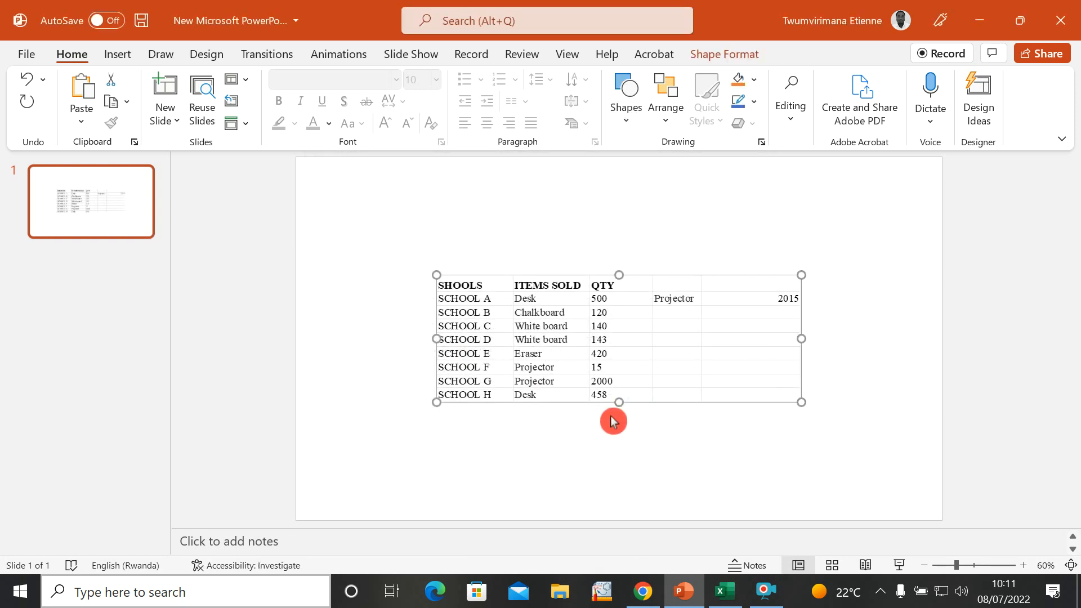
# Enlarge the linked worksheet object in all four directions so it fills most of the slide
pyautogui.moveTo(618, 403); pyautogui.dragTo(634, 463)
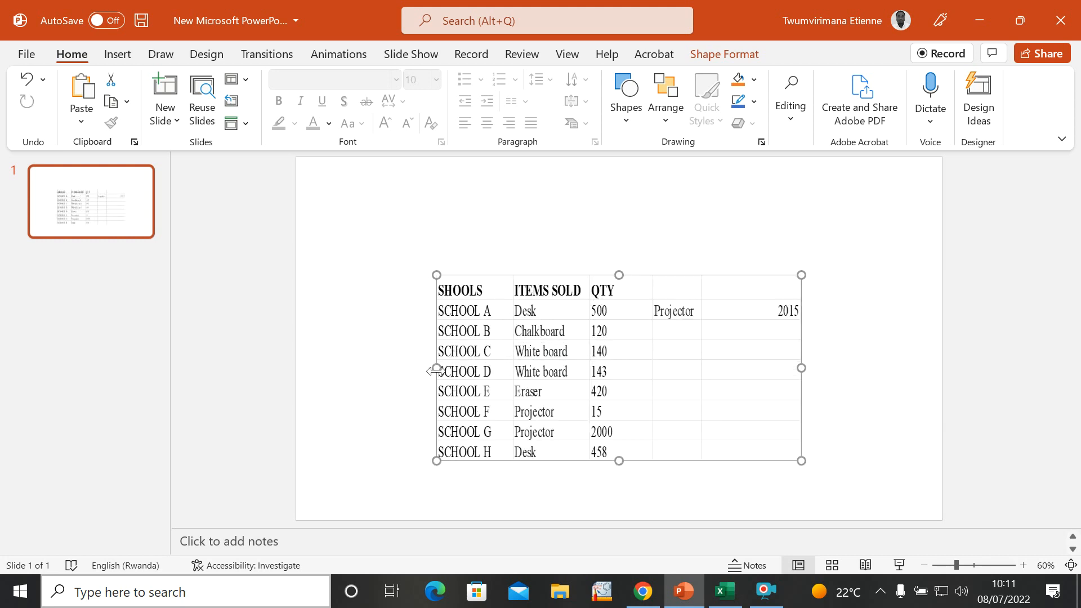
pyautogui.moveTo(436, 368); pyautogui.dragTo(338, 368)
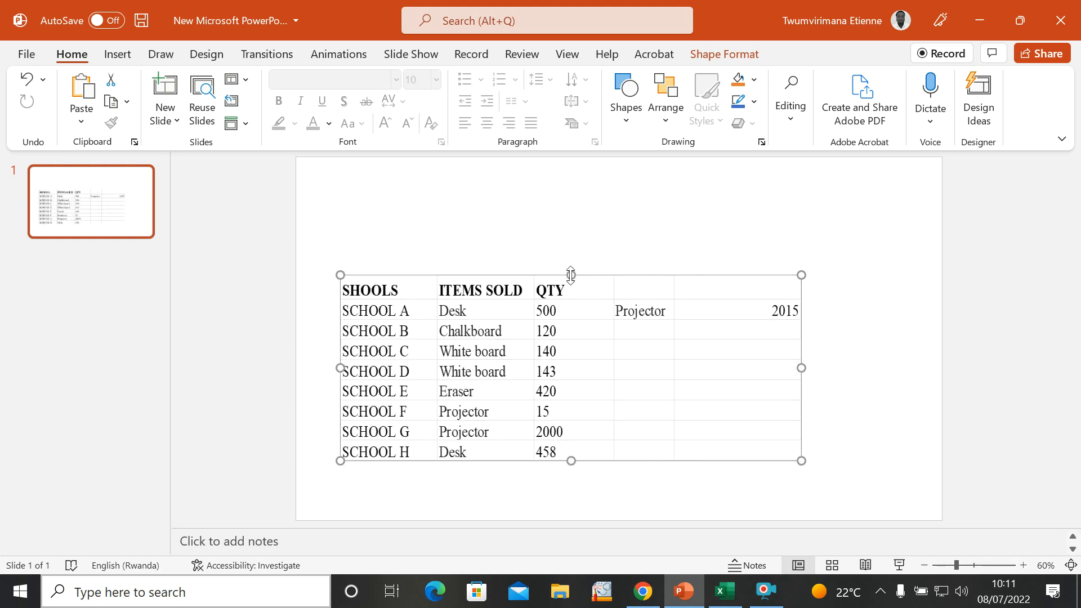
pyautogui.moveTo(571, 275); pyautogui.dragTo(572, 204)
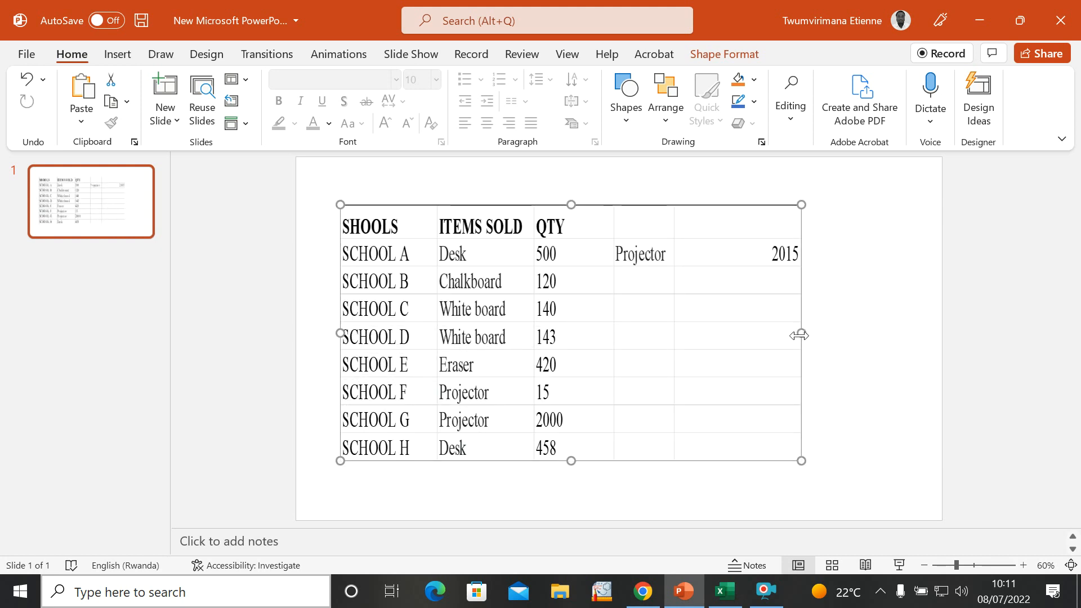
pyautogui.moveTo(801, 333); pyautogui.dragTo(869, 347)
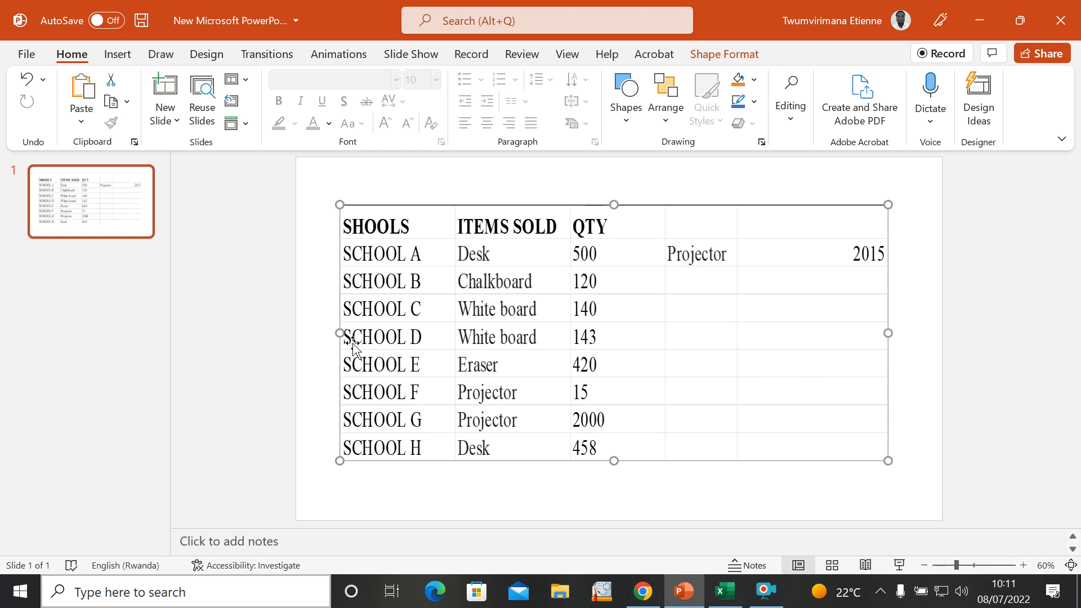
pyautogui.moveTo(340, 333); pyautogui.dragTo(326, 337)
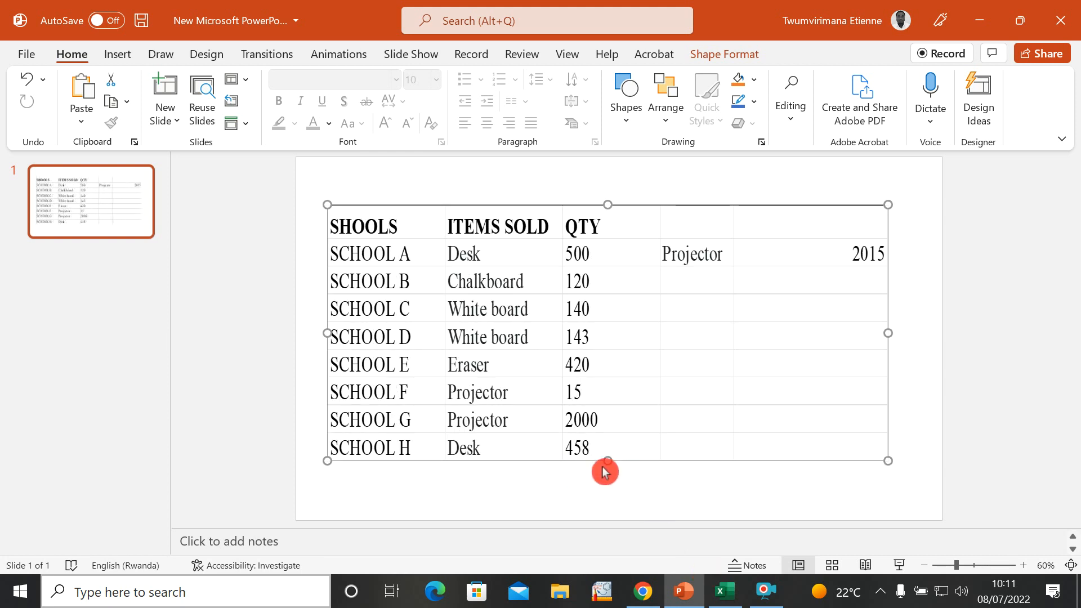
pyautogui.moveTo(608, 473); pyautogui.dragTo(619, 509)
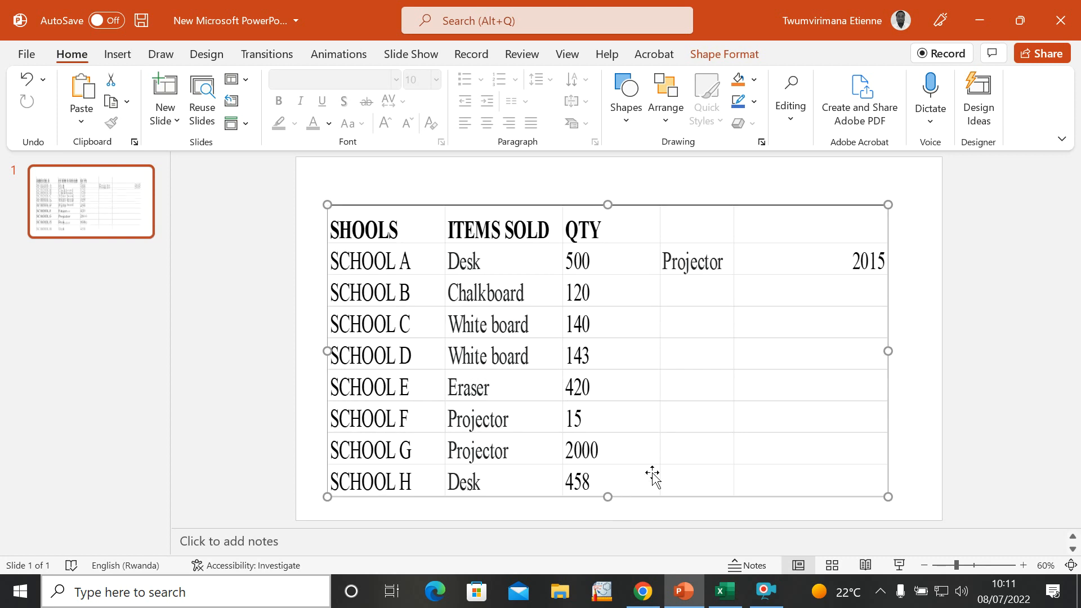
# Reduce the PowerPoint and Excel windows from full screen and show them side by side
pyautogui.moveTo(292, 283); pyautogui.dragTo(301, 315)
pyautogui.click(1020, 20)
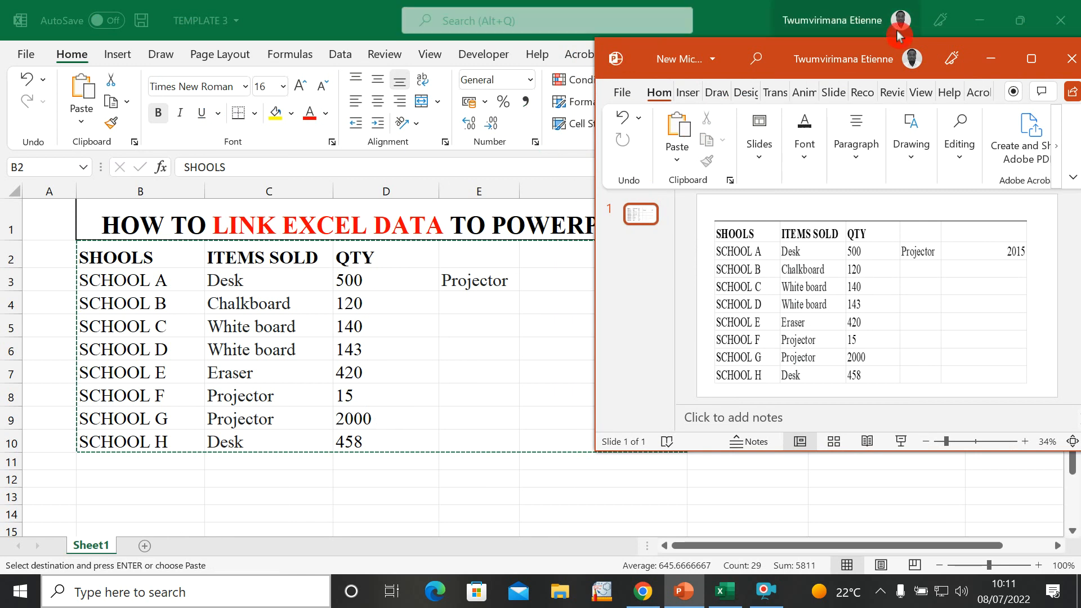
pyautogui.click(1020, 20)
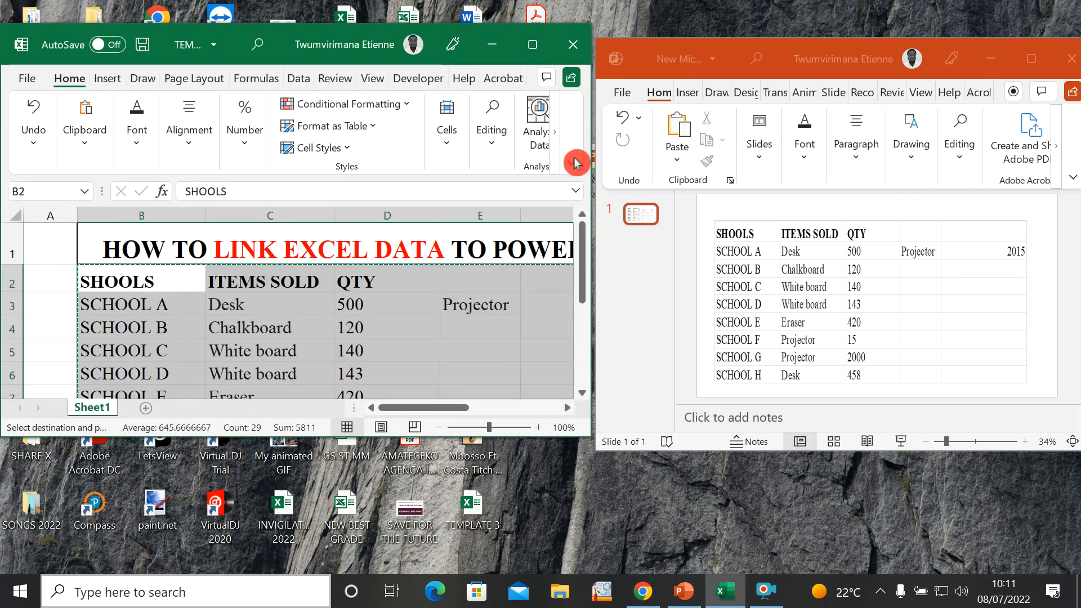
# Set the quantity of SCHOOL A in cell D3 of the Excel worksheet to 1000
pyautogui.click(473, 327)
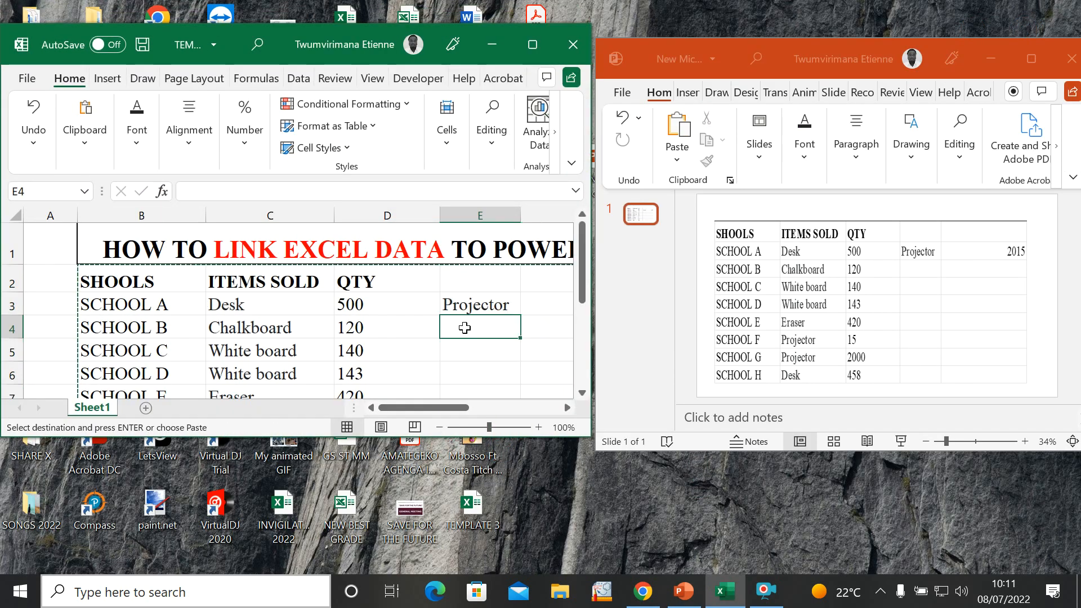
pyautogui.click(423, 345)
pyautogui.moveTo(444, 420)
pyautogui.mouseDown()
pyautogui.moveTo(471, 421)
pyautogui.moveTo(442, 406)
pyautogui.moveTo(441, 389)
pyautogui.moveTo(439, 406)
pyautogui.moveTo(458, 411)
pyautogui.mouseUp()
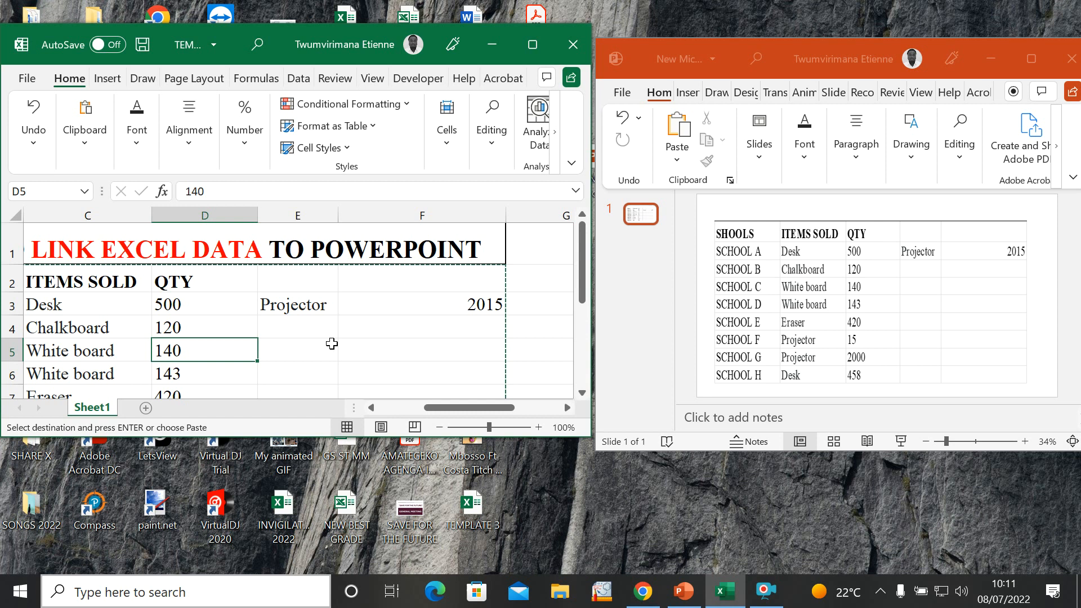
pyautogui.click(460, 407)
pyautogui.click(212, 306)
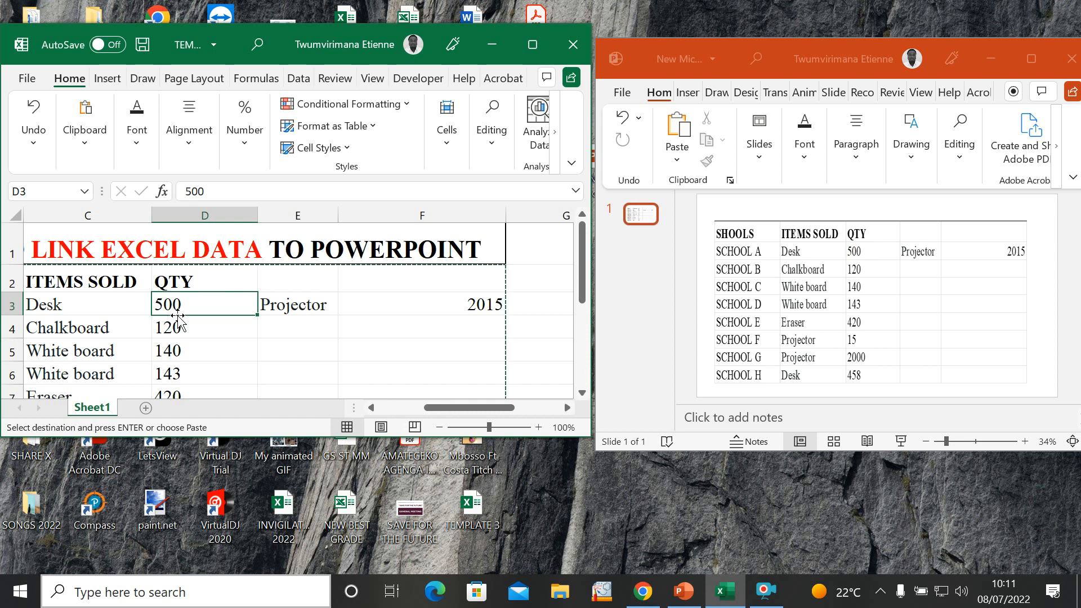
pyautogui.write('1000')
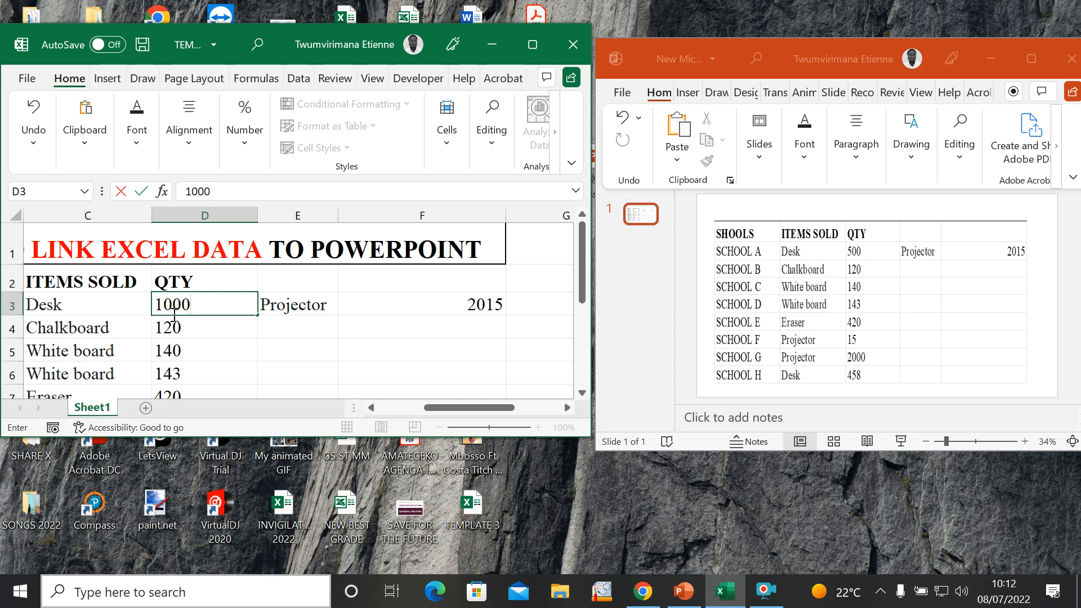
pyautogui.click(343, 365)
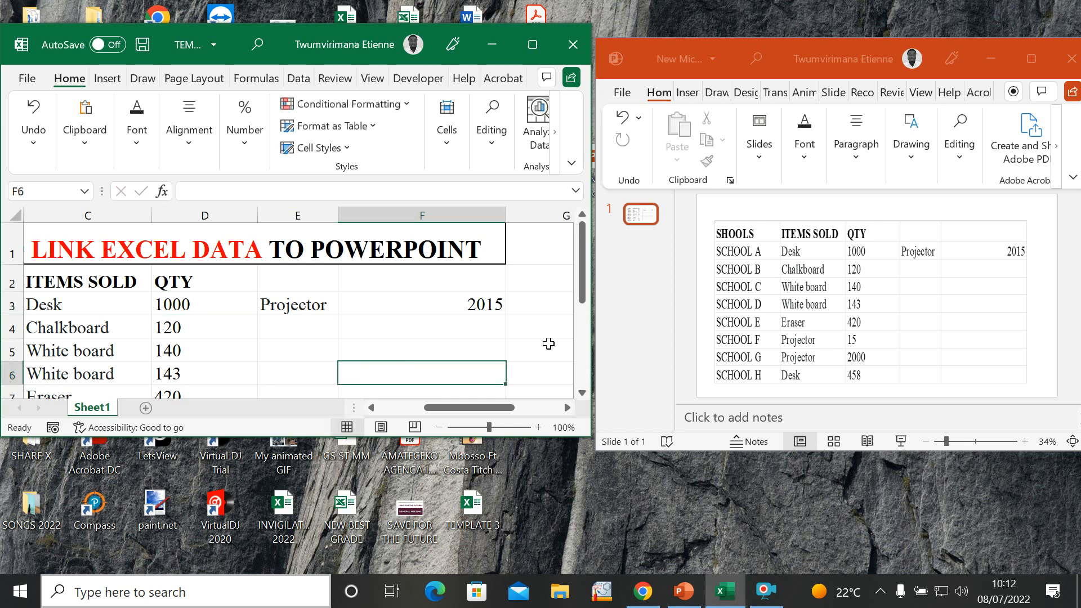
# Compare SCHOOL A's quantity in cell D3 with the linked table on the PowerPoint slide
pyautogui.click(199, 309)
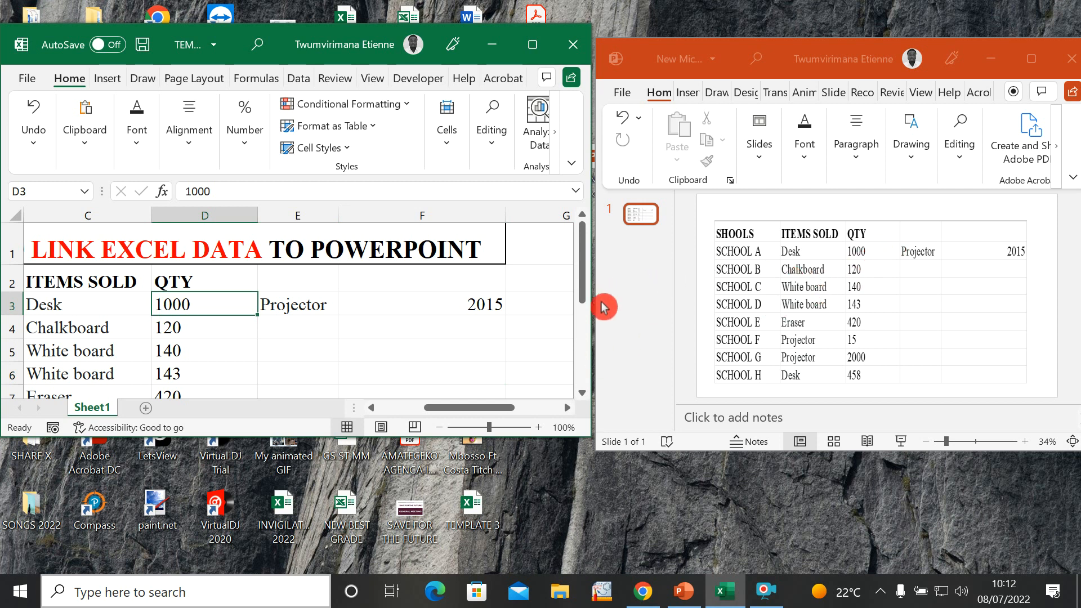
pyautogui.click(845, 268)
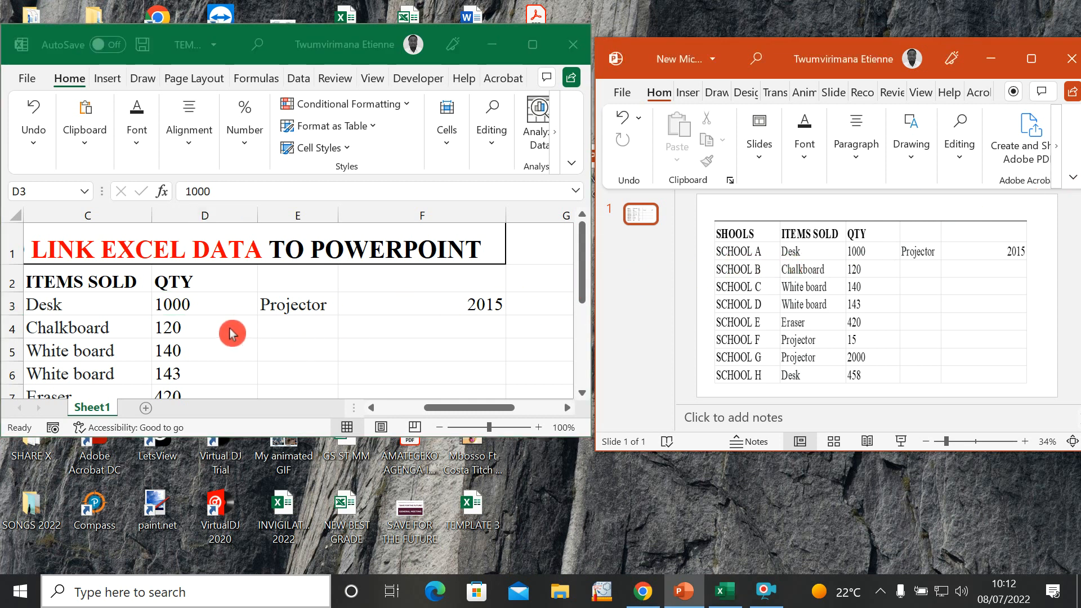
pyautogui.click(294, 328)
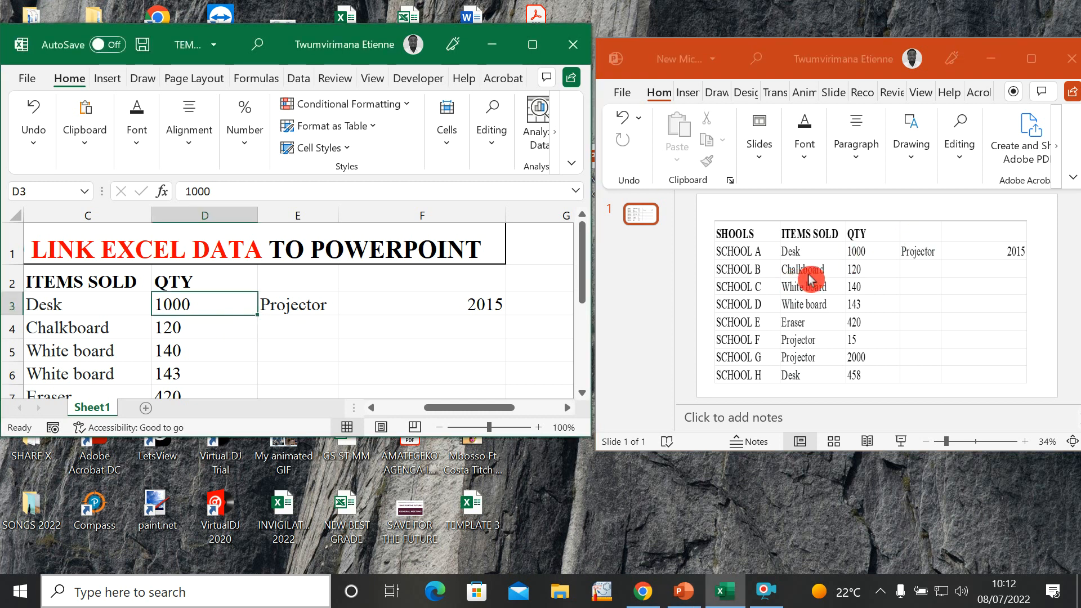
# Change cell E3 of the Excel worksheet to Desk and cell F3 to 1458
pyautogui.click(299, 300)
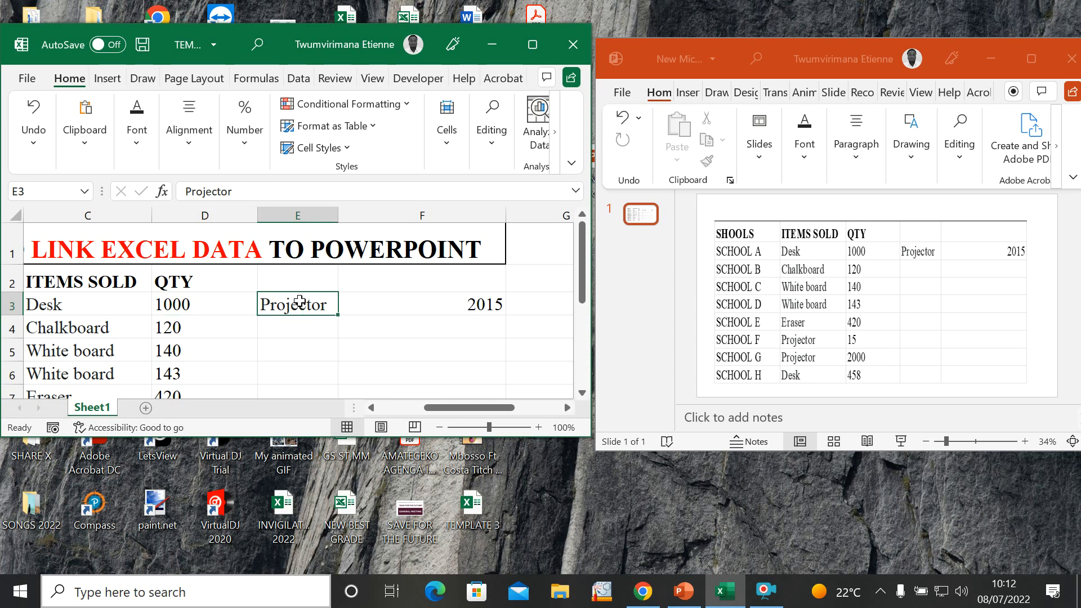
pyautogui.write('De')
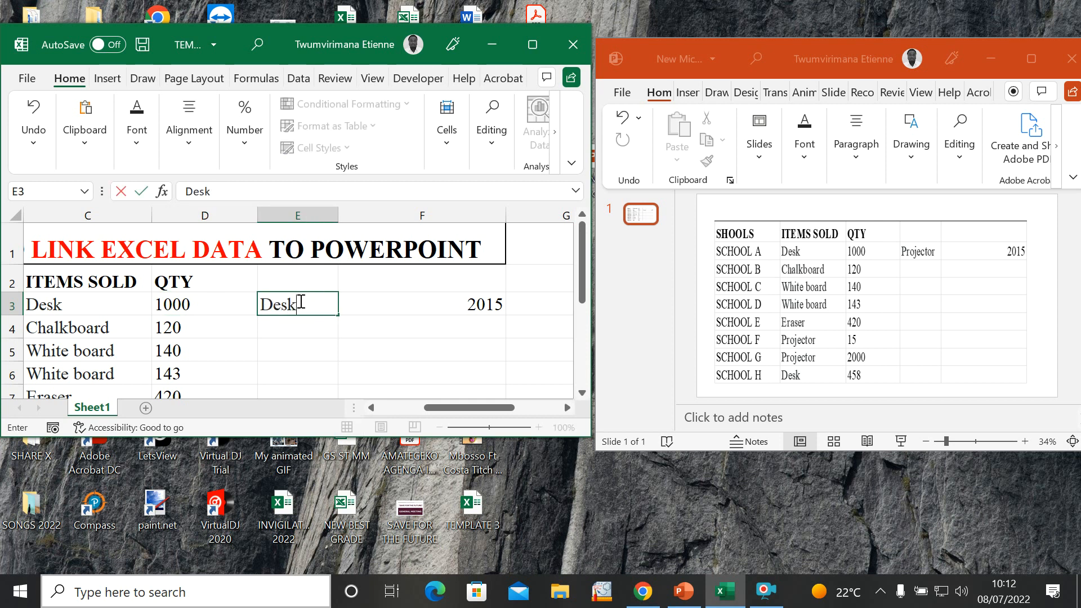
pyautogui.write('sk')
pyautogui.click(308, 352)
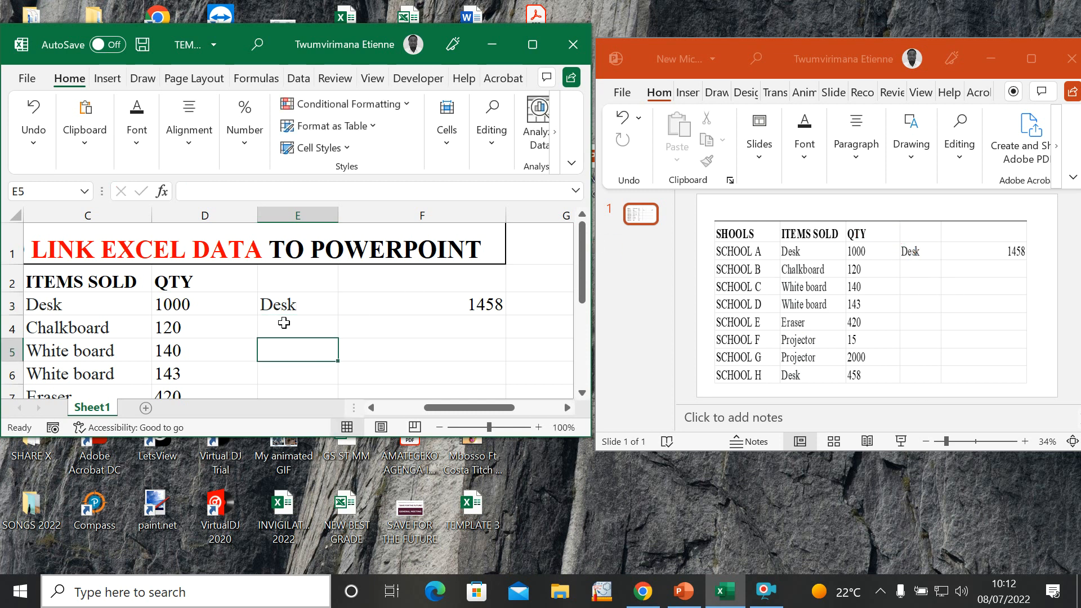
pyautogui.click(339, 368)
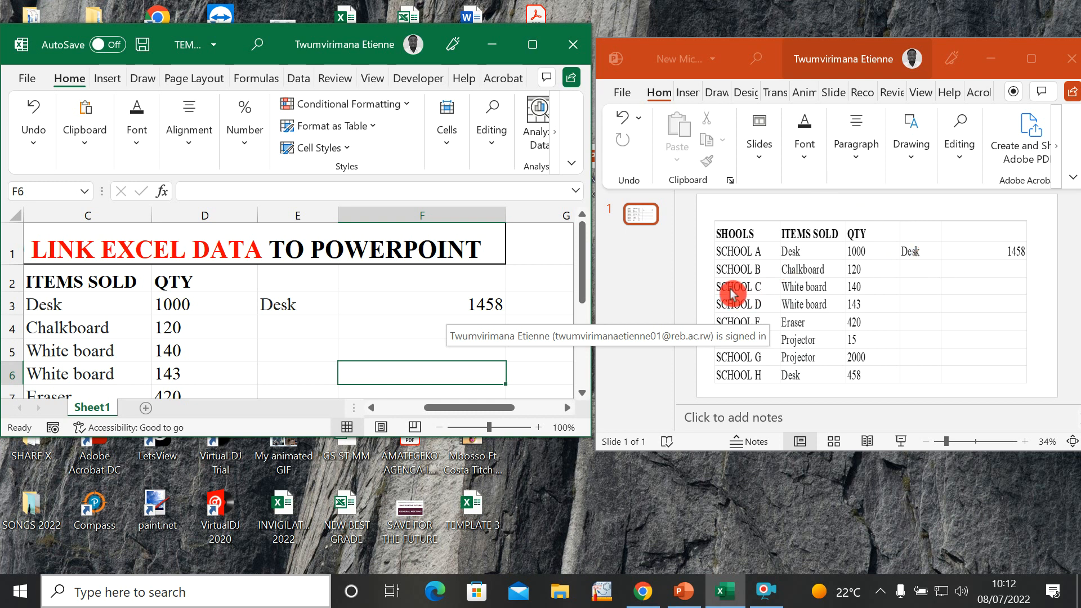
# Compare the edited E3 and F3 entries in Excel with the linked table on the PowerPoint slide
pyautogui.click(758, 278)
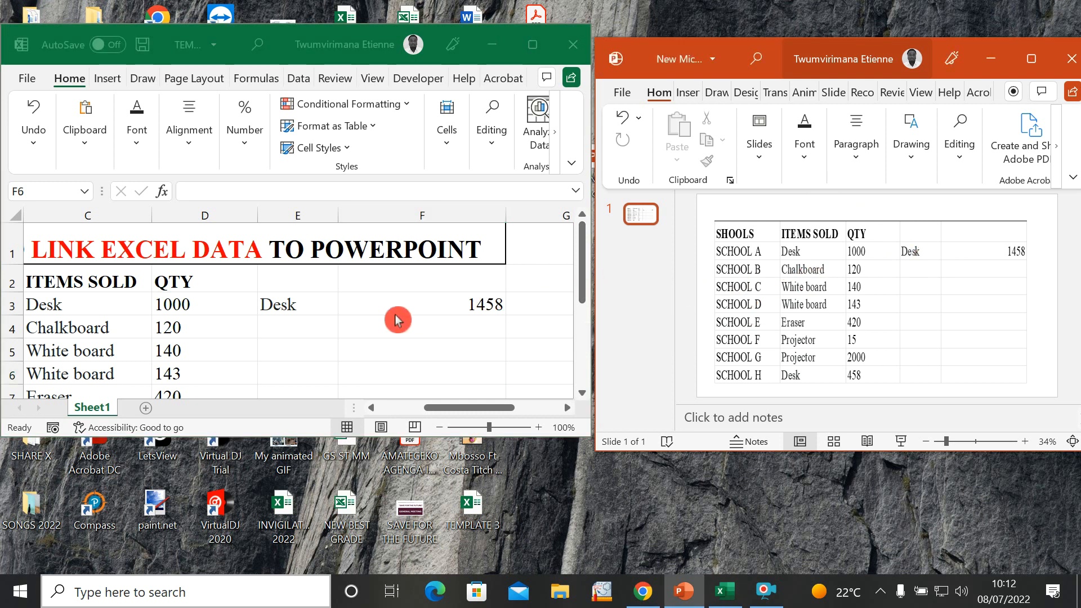
pyautogui.click(341, 314)
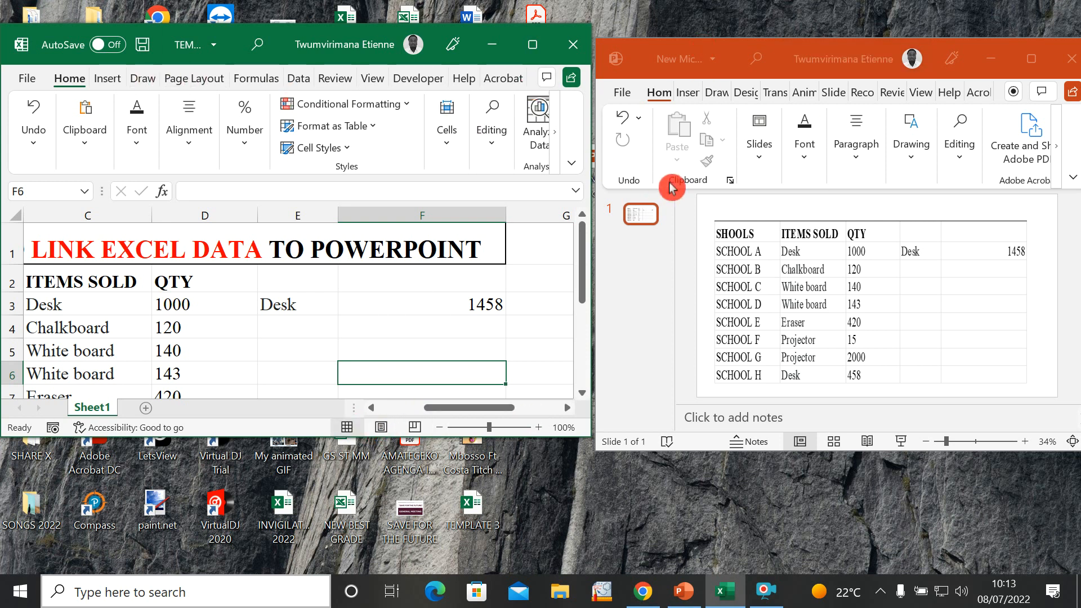
pyautogui.click(762, 282)
# Maximize the Excel window and insert a 2-D clustered column chart from the school data in B3:D10
pyautogui.click(533, 44)
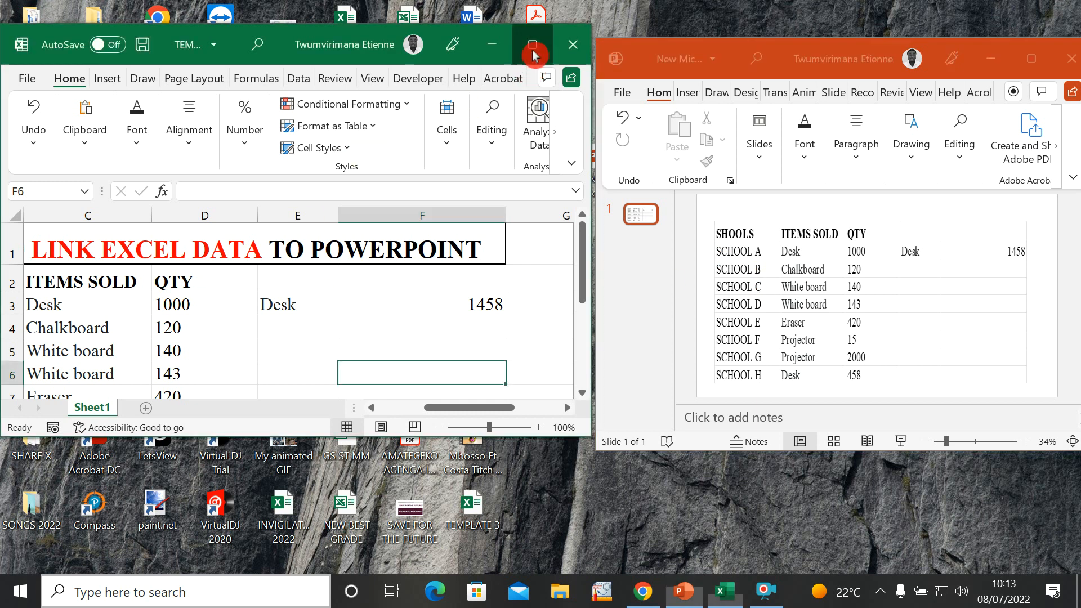
pyautogui.moveTo(799, 546); pyautogui.dragTo(723, 561)
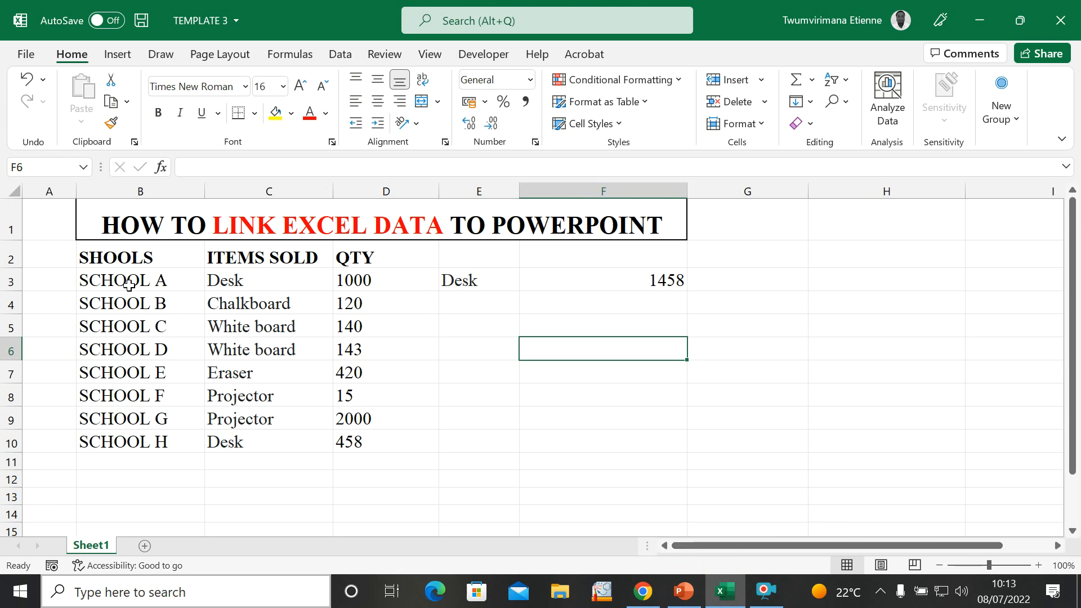
pyautogui.moveTo(84, 279); pyautogui.dragTo(344, 446)
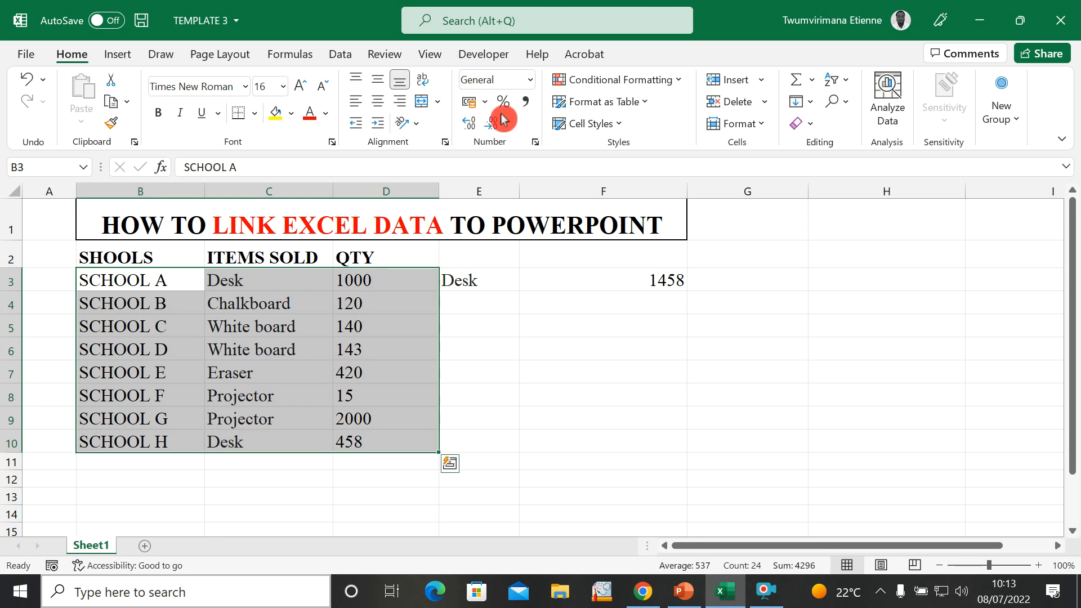
pyautogui.click(116, 57)
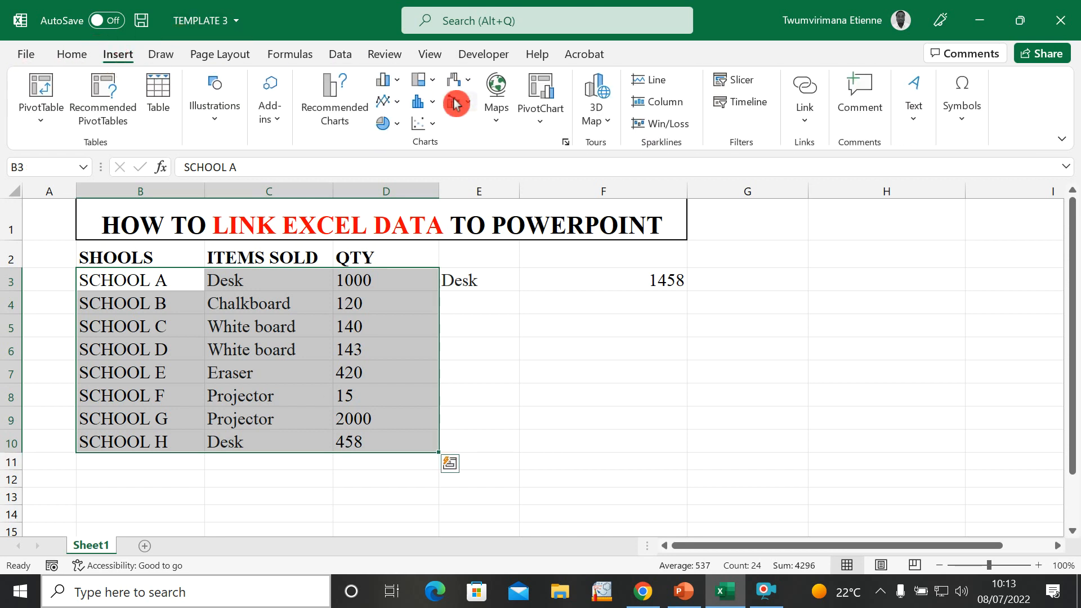
pyautogui.click(401, 85)
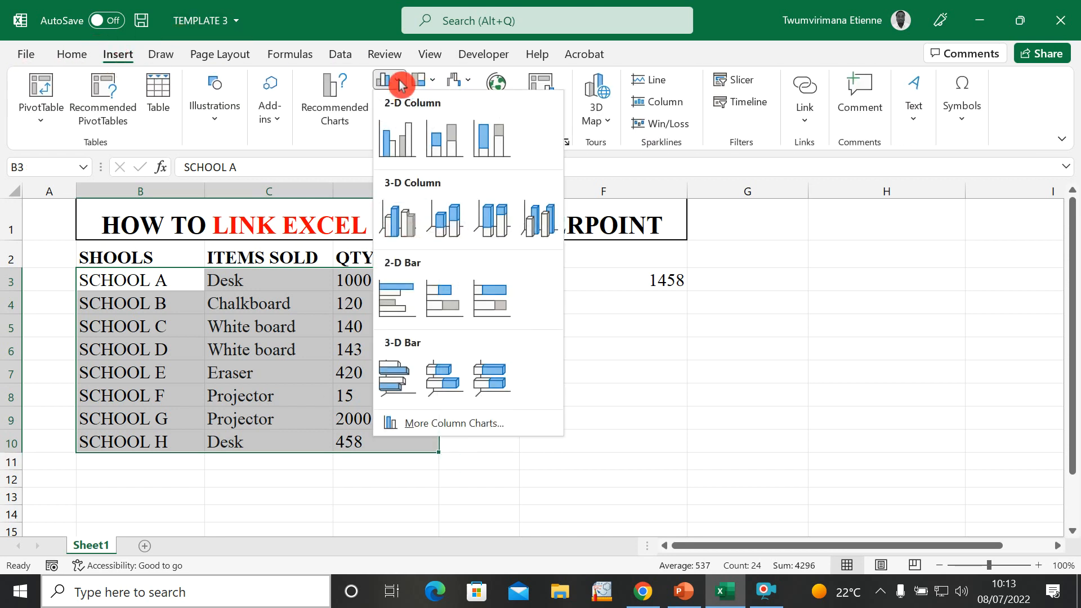
pyautogui.click(397, 144)
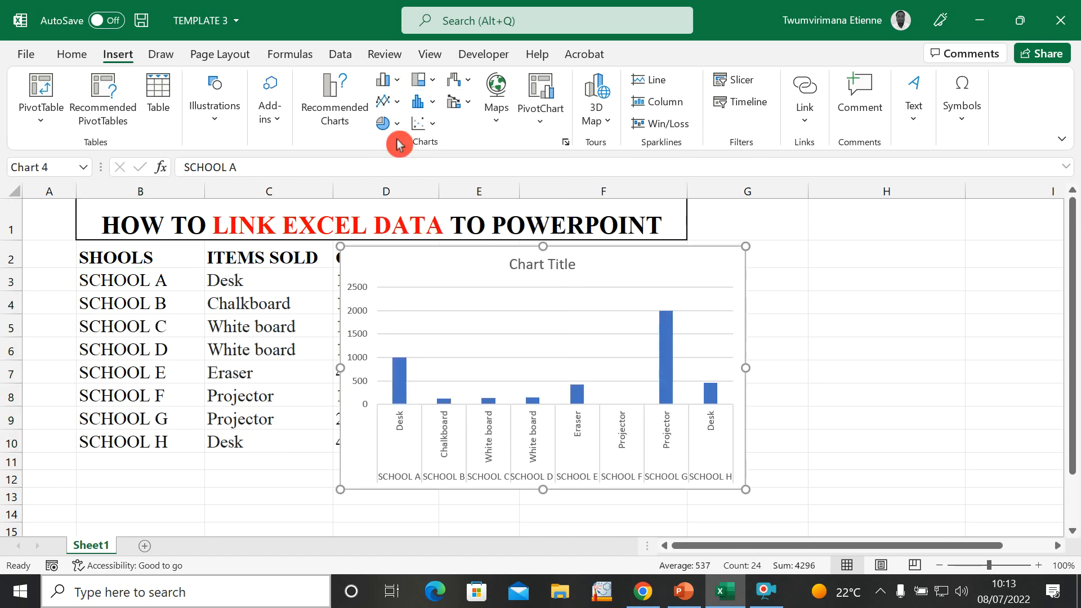
# Replace the column chart's placeholder title with ITEMS SOLD
pyautogui.click(552, 265)
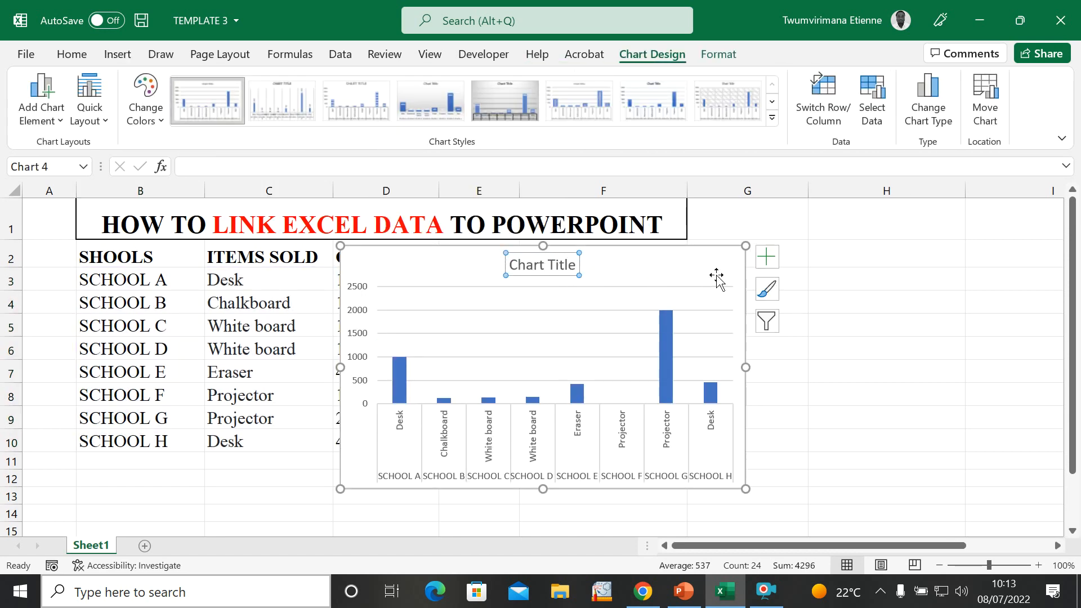
pyautogui.click(576, 263)
pyautogui.press('BackSpace')
pyautogui.press('BackSpace')
pyautogui.press('BackSpace')
pyautogui.press('BackSpace')
pyautogui.press('BackSpace')
pyautogui.press('BackSpace')
pyautogui.press('BackSpace')
pyautogui.press('BackSpace')
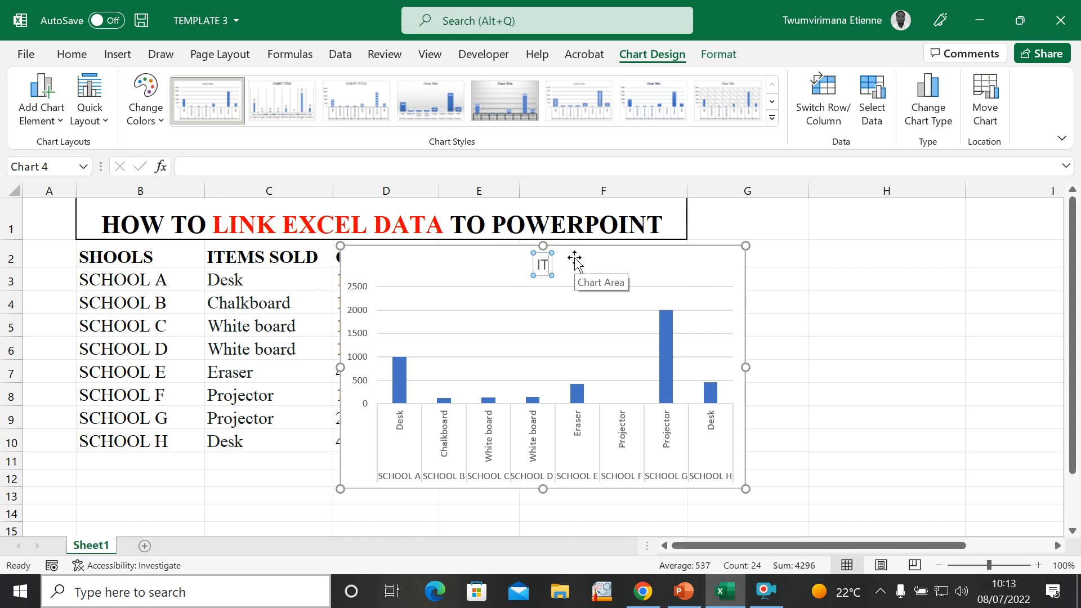
pyautogui.write('ITEMS')
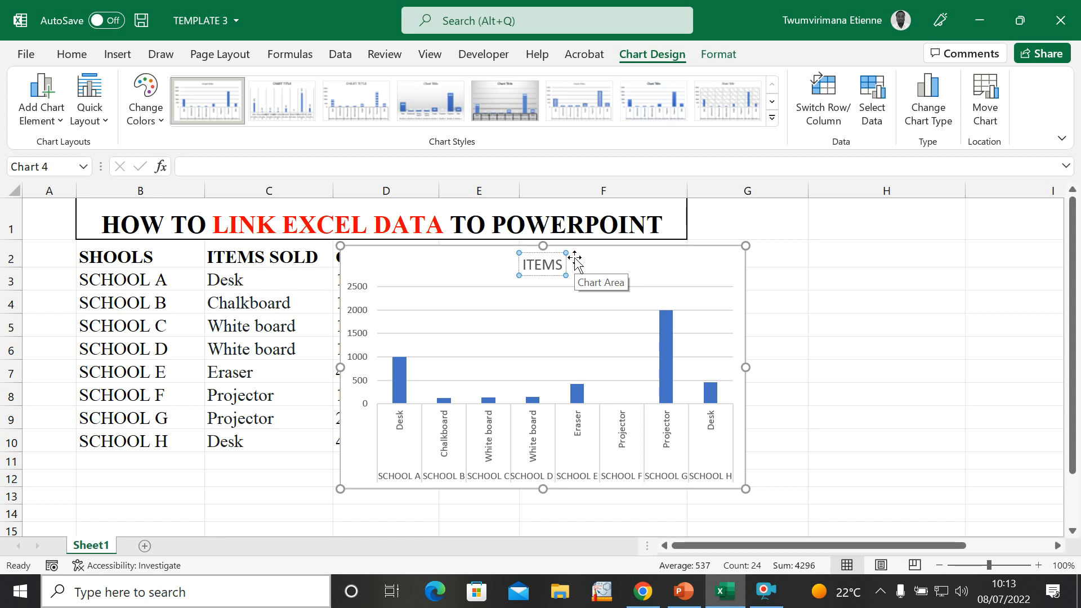
pyautogui.write(' SOLD')
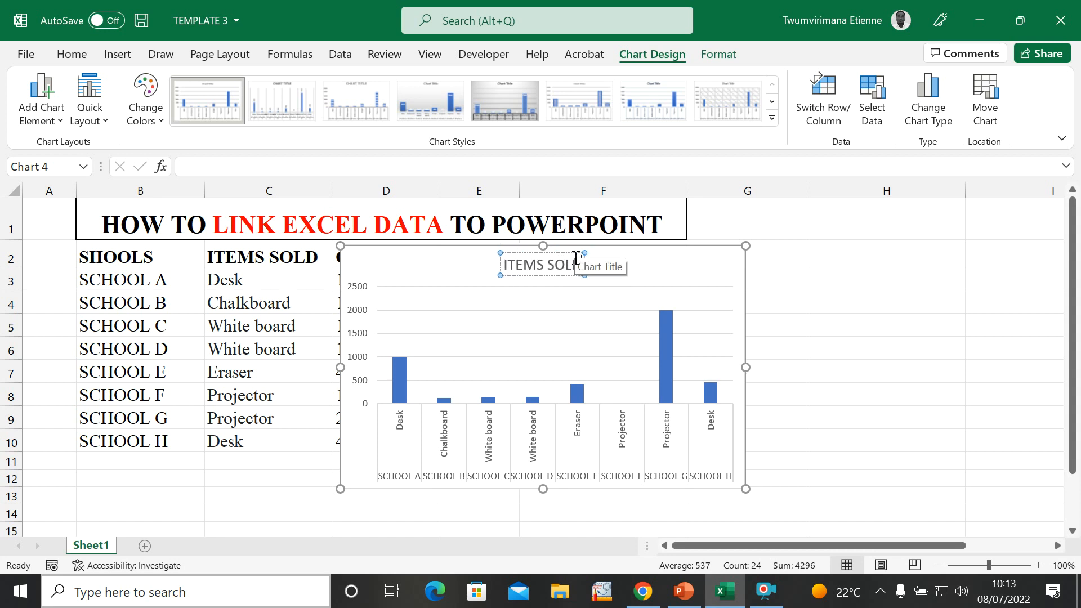
pyautogui.click(532, 306)
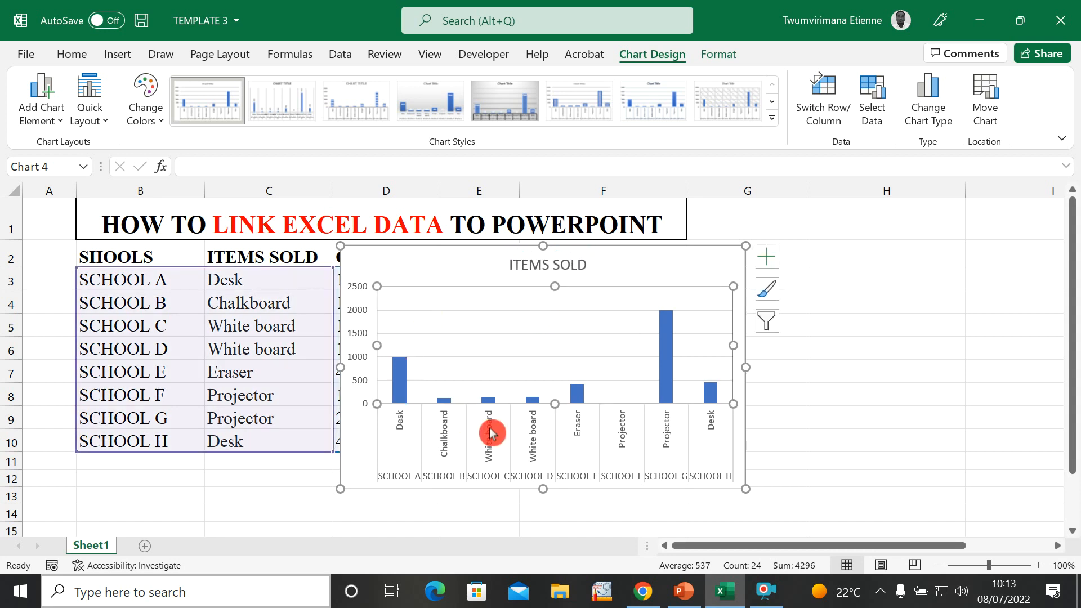
# Add axis titles to the ITEMS SOLD column chart
pyautogui.click(711, 268)
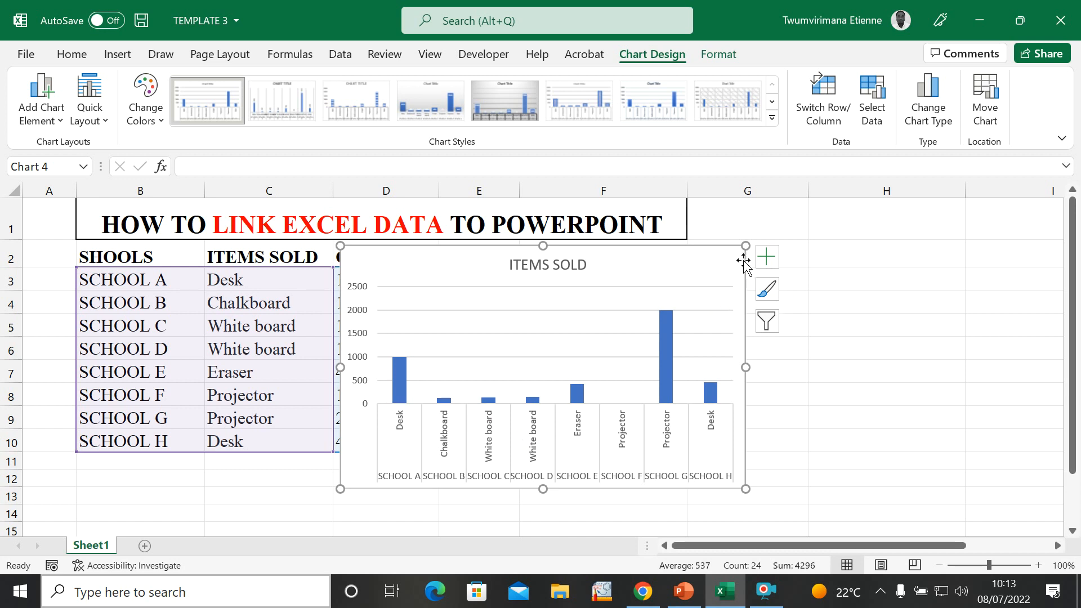
pyautogui.click(769, 263)
pyautogui.click(822, 302)
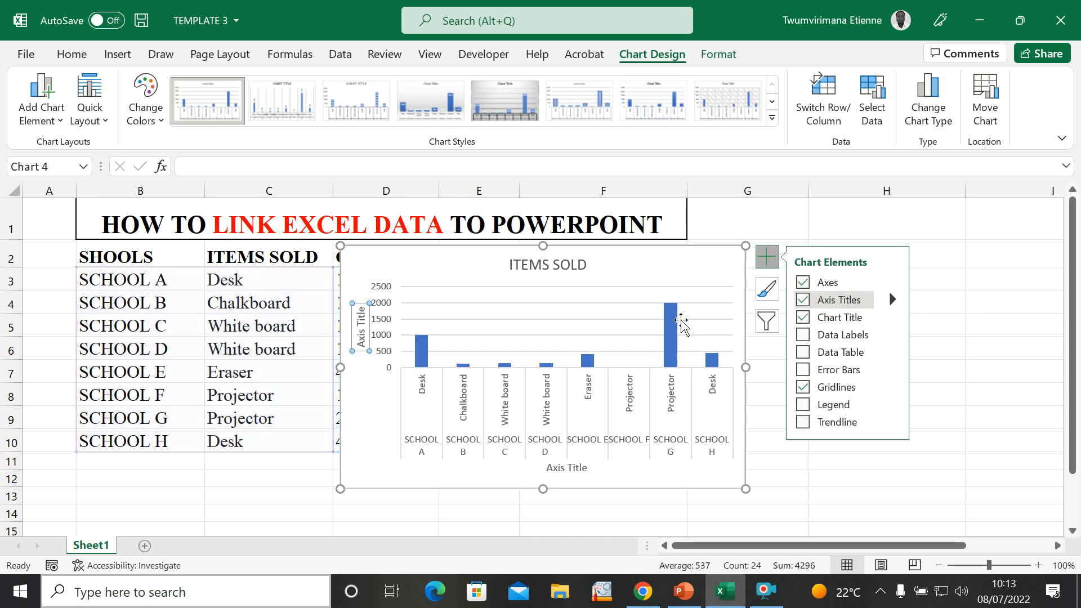
# Try to clear the placeholder text of the chart's vertical axis title
pyautogui.click(361, 314)
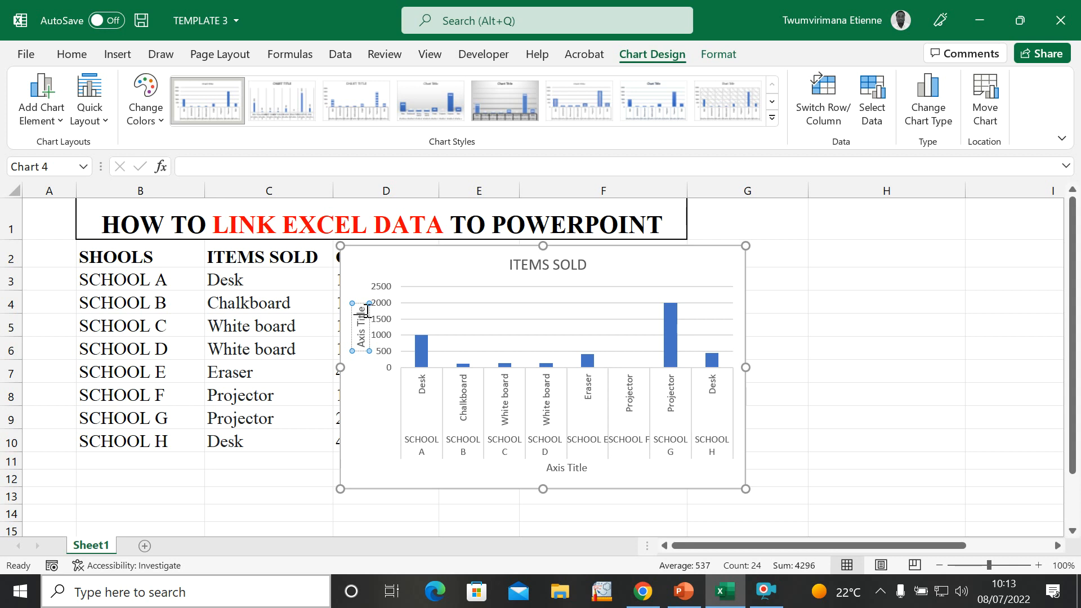
pyautogui.click(367, 310)
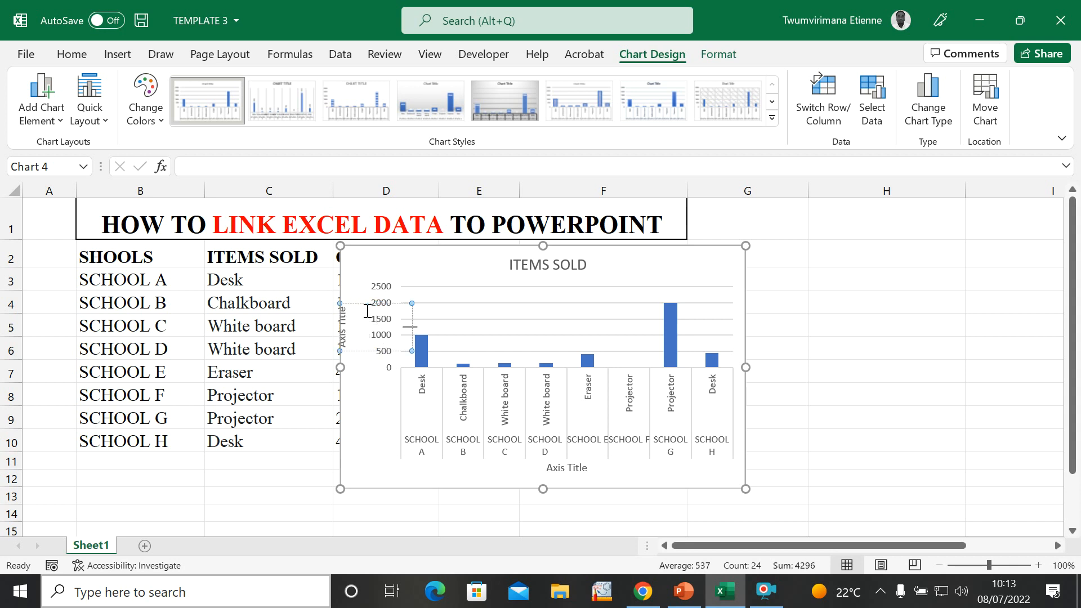
pyautogui.press('BackSpace')
pyautogui.press('BackSpace')
pyautogui.press('BackSpace')
pyautogui.press('BackSpace')
pyautogui.press('BackSpace')
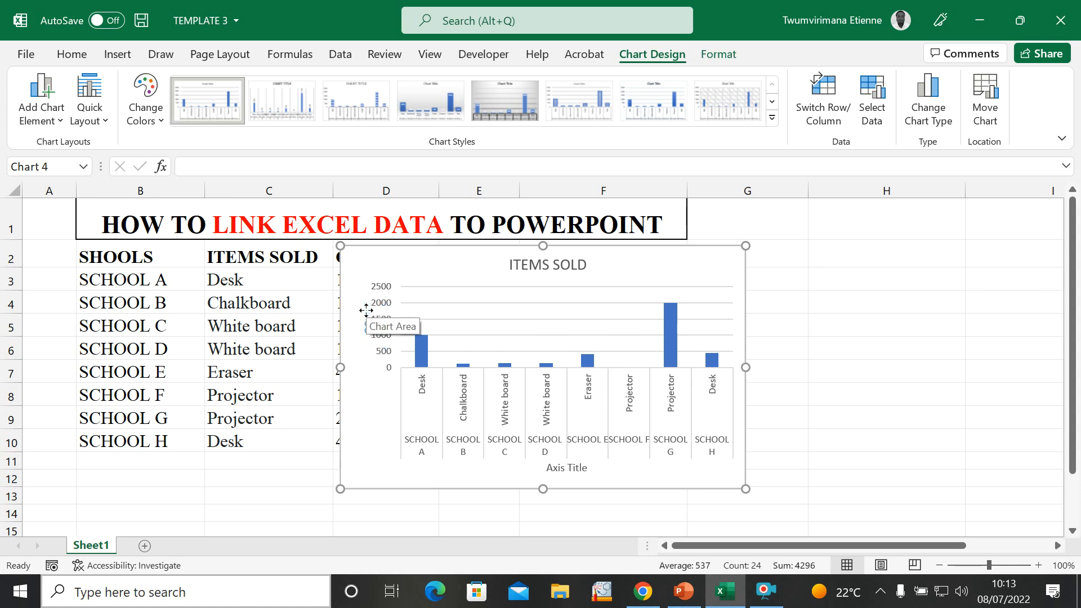
pyautogui.click(374, 334)
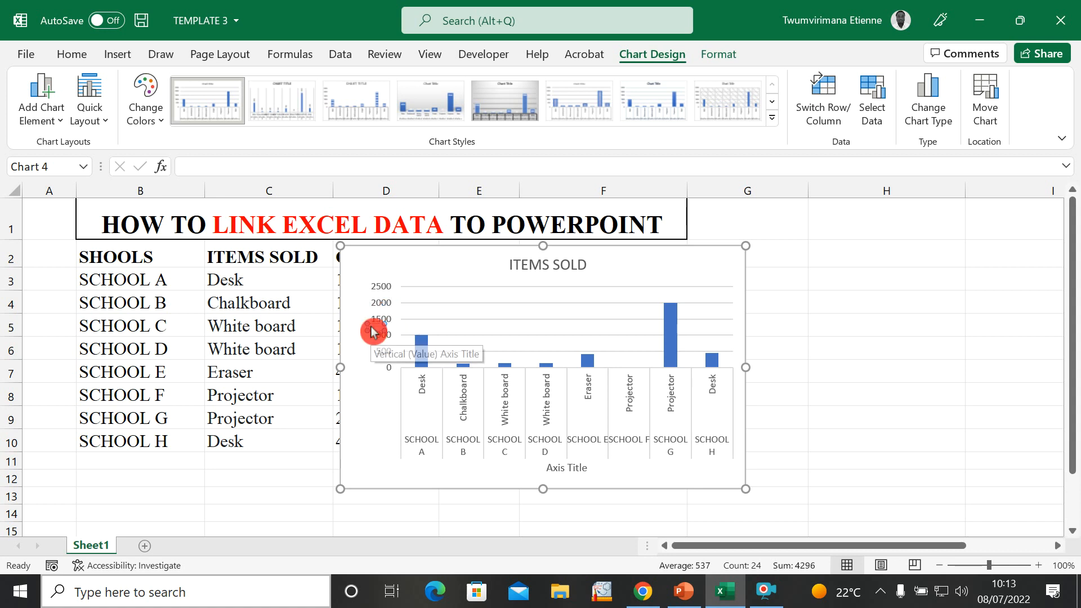
pyautogui.click(357, 339)
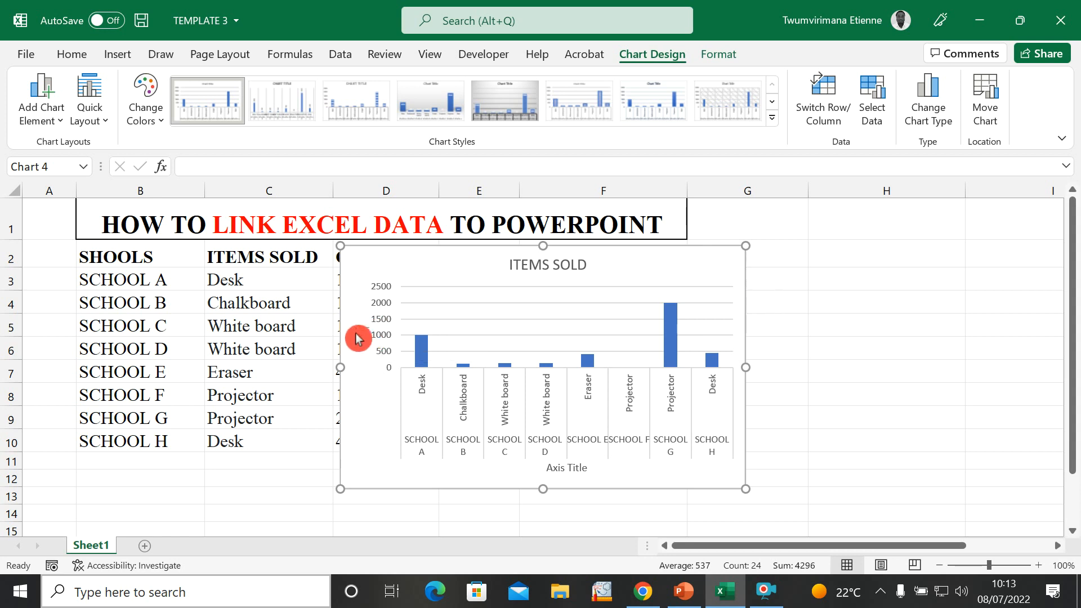
pyautogui.click(362, 366)
# Enable Axis Titles for the chart again to restore the vertical axis title
pyautogui.click(767, 258)
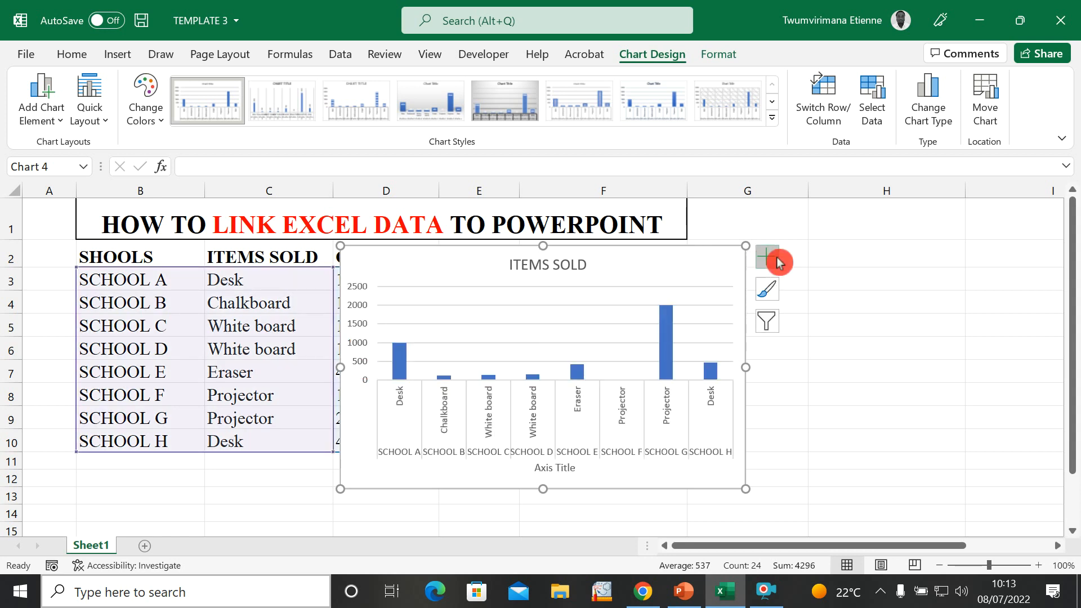
pyautogui.click(804, 301)
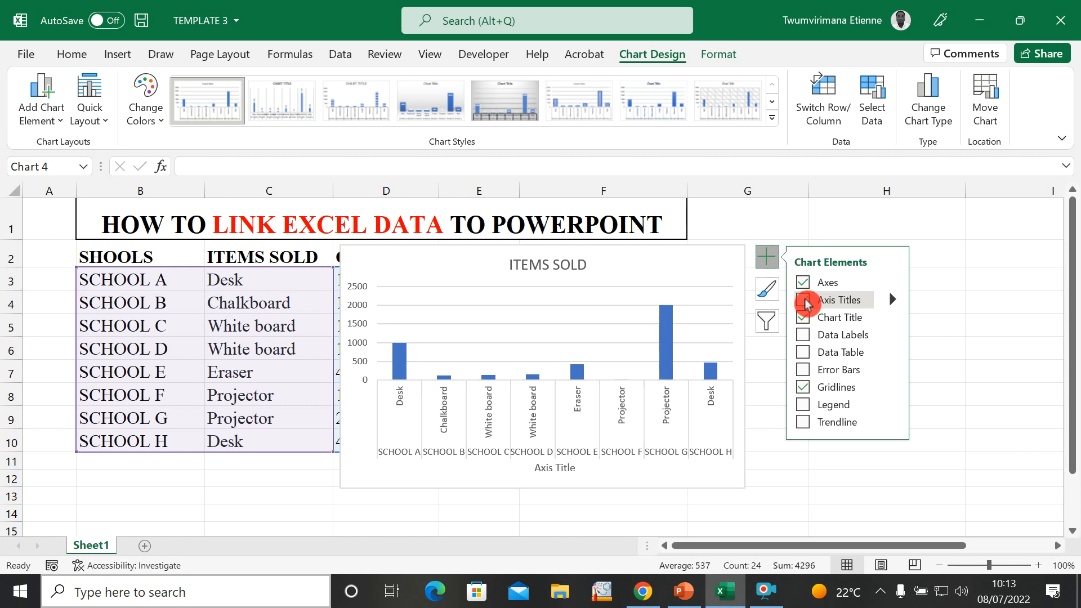
pyautogui.click(804, 325)
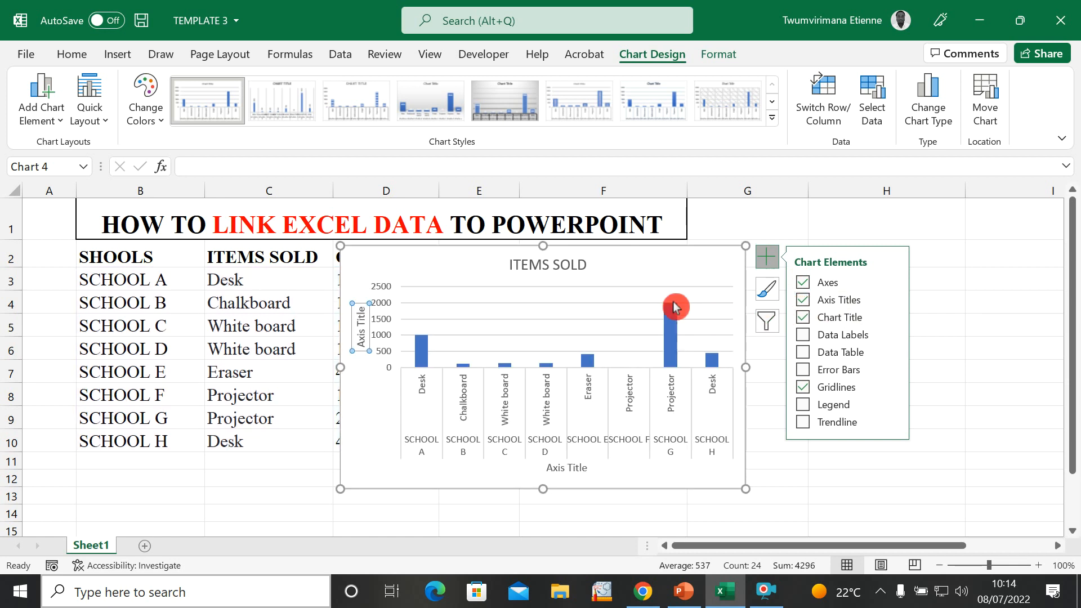
# Replace the placeholder text of the chart's vertical axis title with ITEMS IN NUMBERS
pyautogui.click(366, 310)
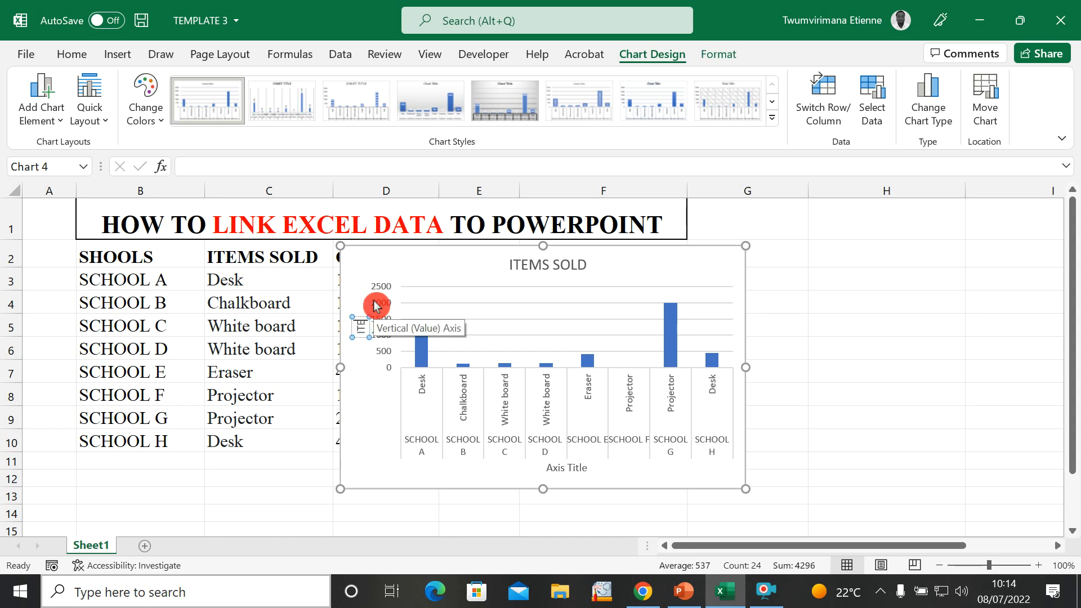
pyautogui.write('ITEMS IN N')
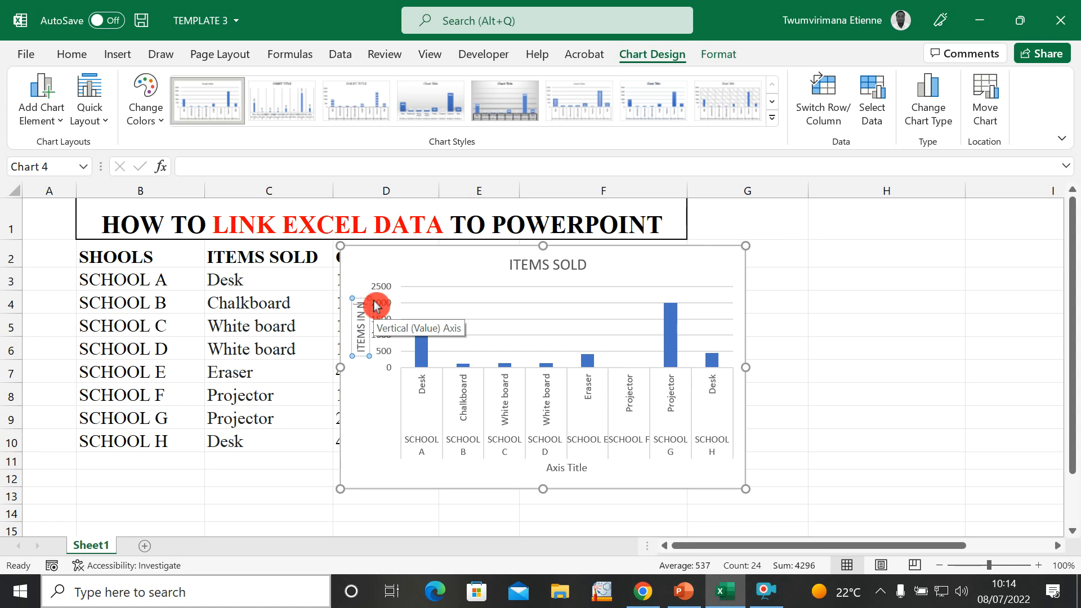
pyautogui.write('UMBER')
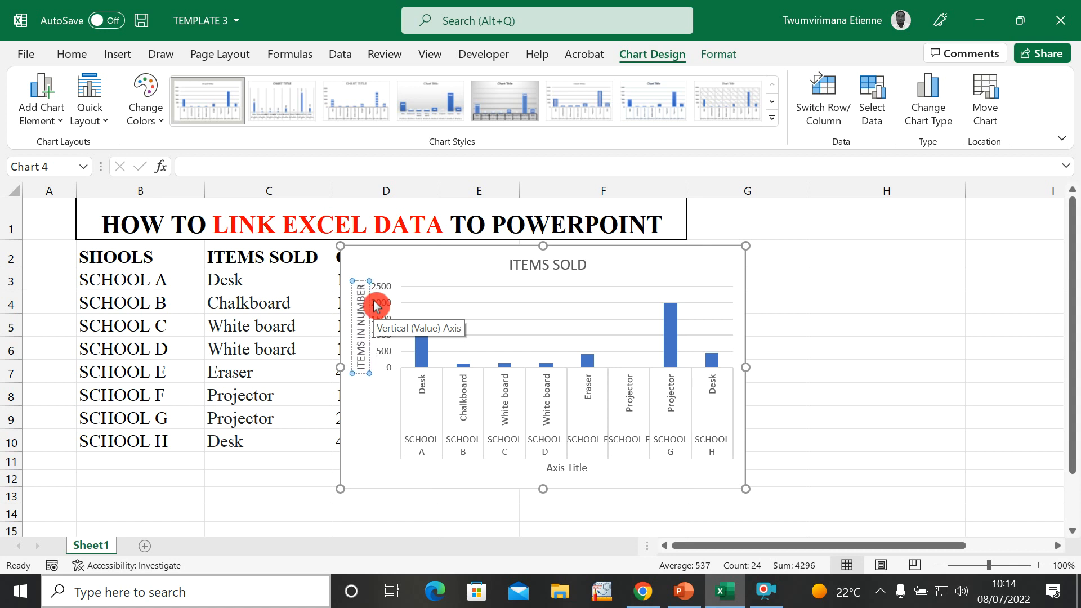
pyautogui.write('D')
pyautogui.press('BackSpace')
pyautogui.write('S')
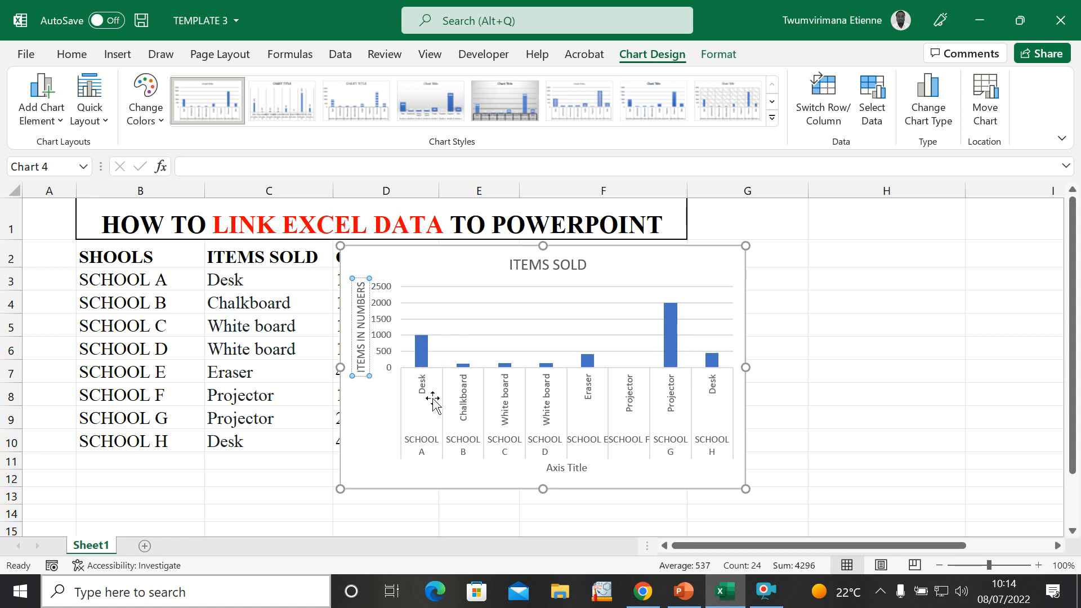
pyautogui.click(668, 444)
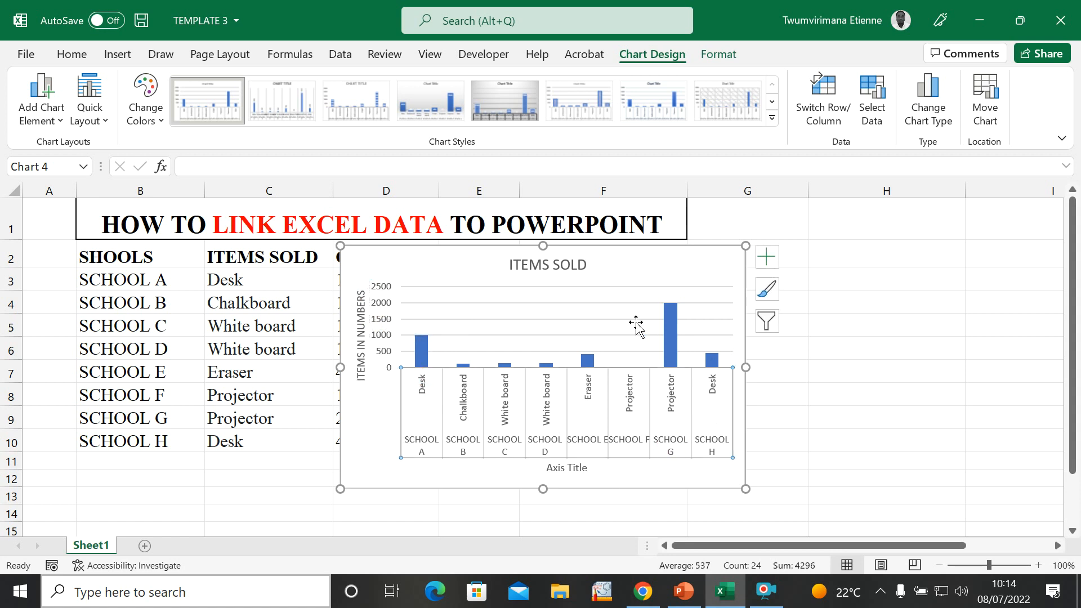
pyautogui.click(764, 316)
pyautogui.click(717, 266)
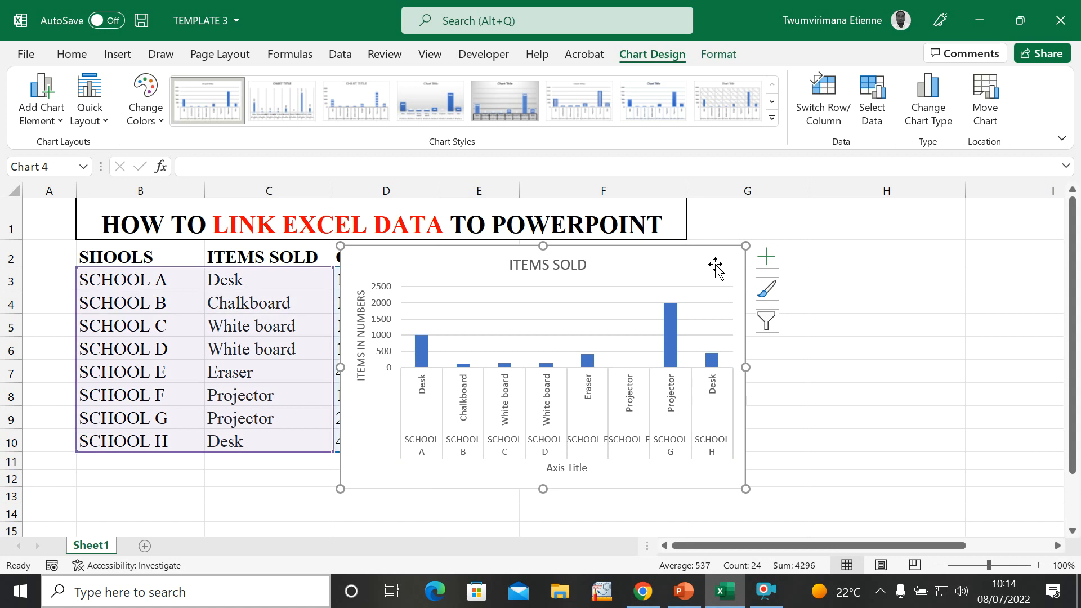
# Replace the placeholder text of the chart's horizontal axis title with SCHOOLS
pyautogui.click(578, 473)
pyautogui.click(588, 467)
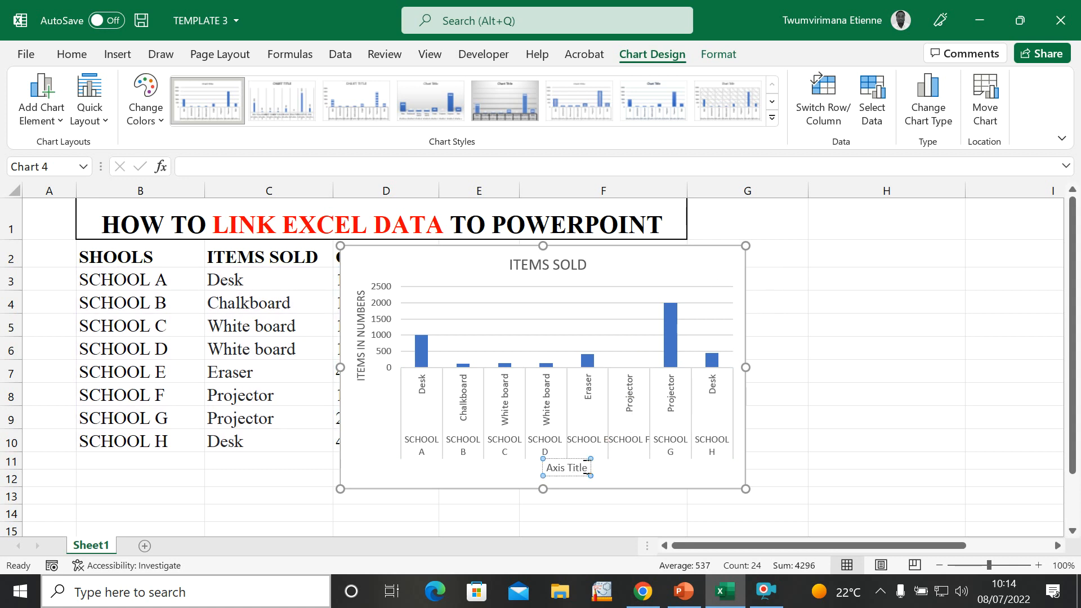
pyautogui.press('BackSpace')
pyautogui.press('BackSpace')
pyautogui.press('BackSpace')
pyautogui.press('BackSpace')
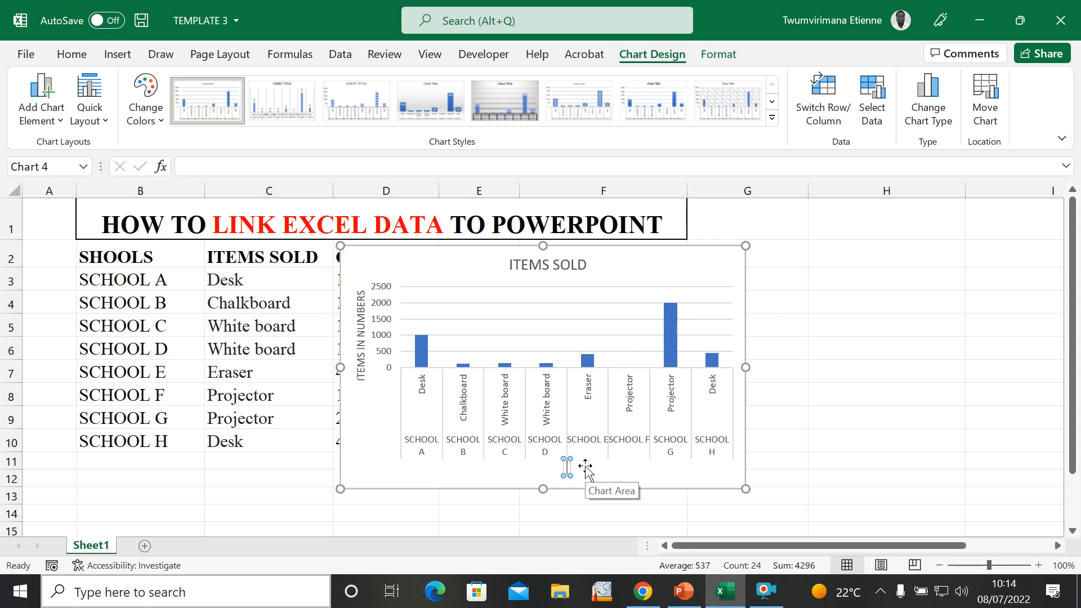
pyautogui.write('SCHOOLS')
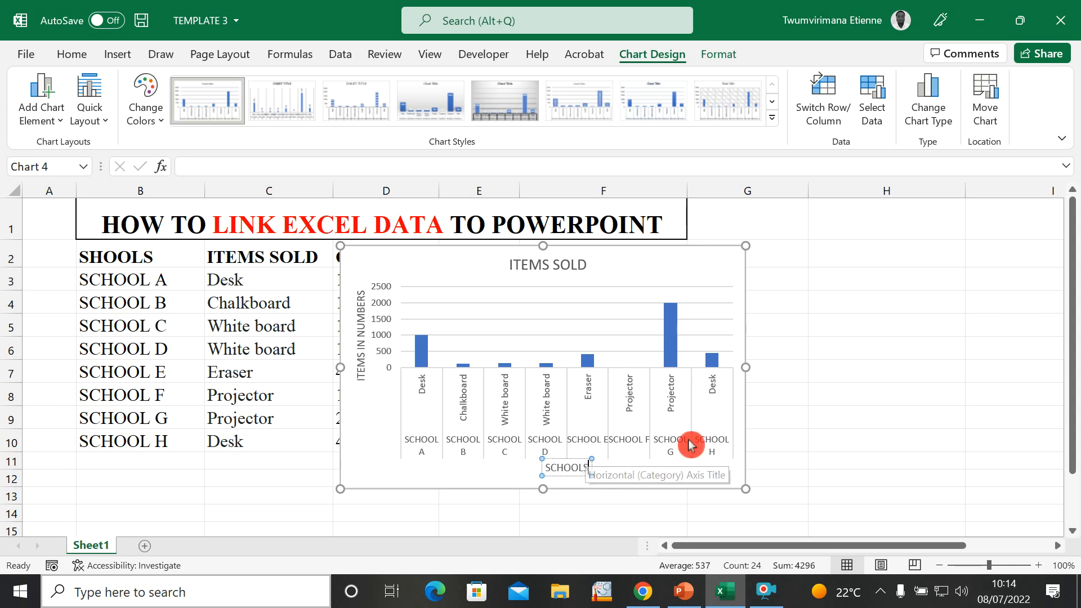
pyautogui.click(789, 396)
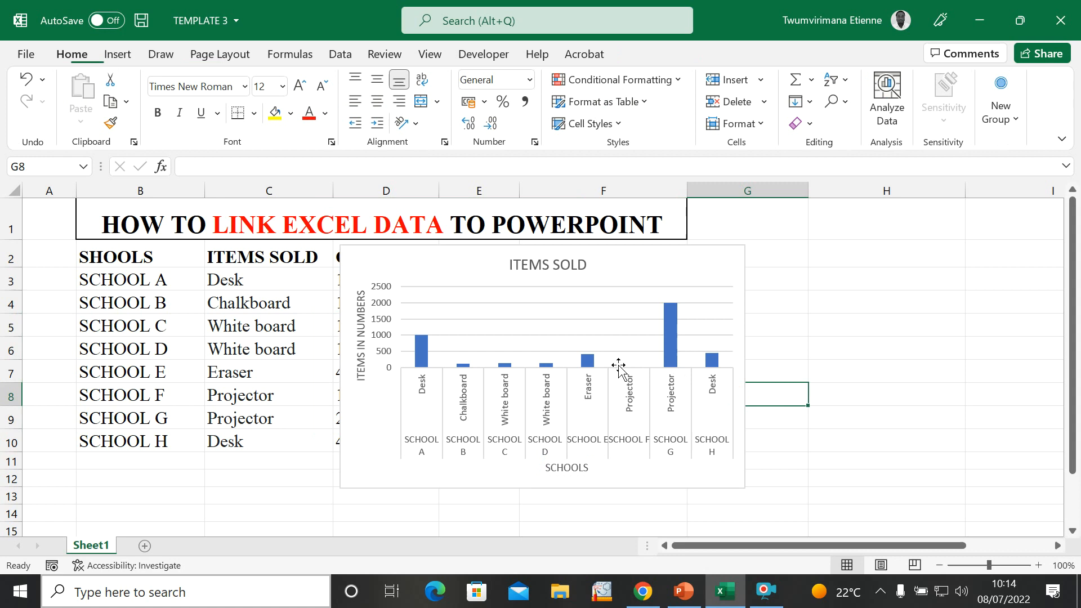
# Copy the whole ITEMS SOLD column chart to the clipboard
pyautogui.click(580, 286)
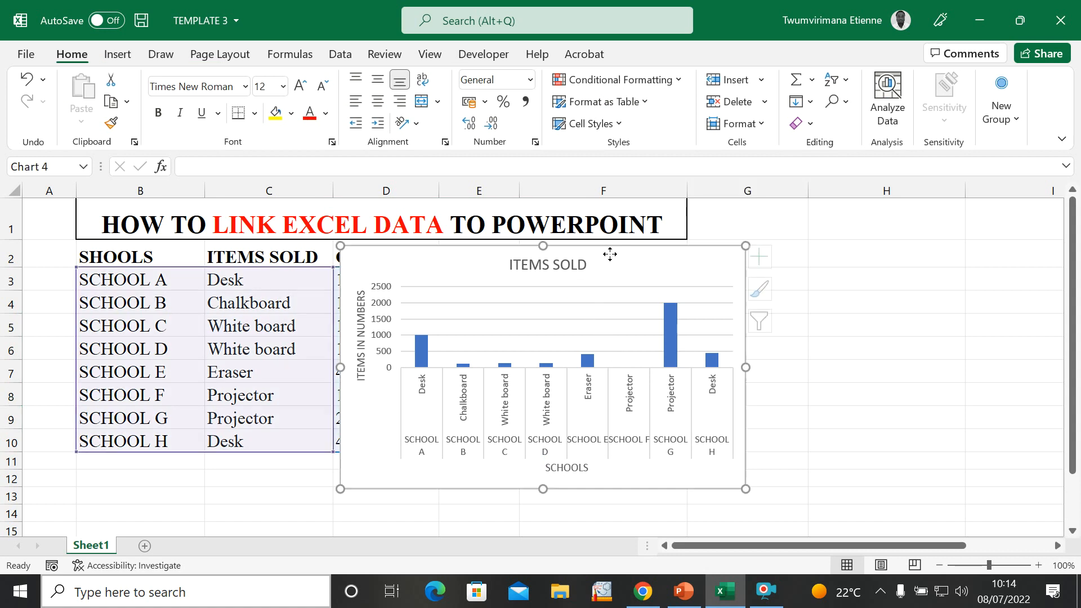
pyautogui.click(76, 53)
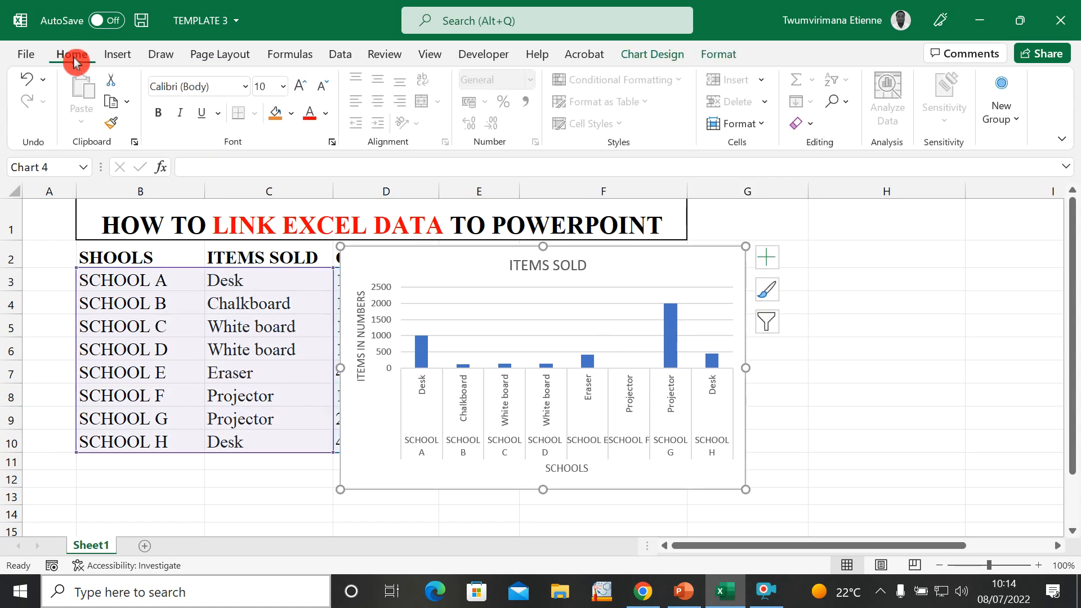
pyautogui.click(115, 97)
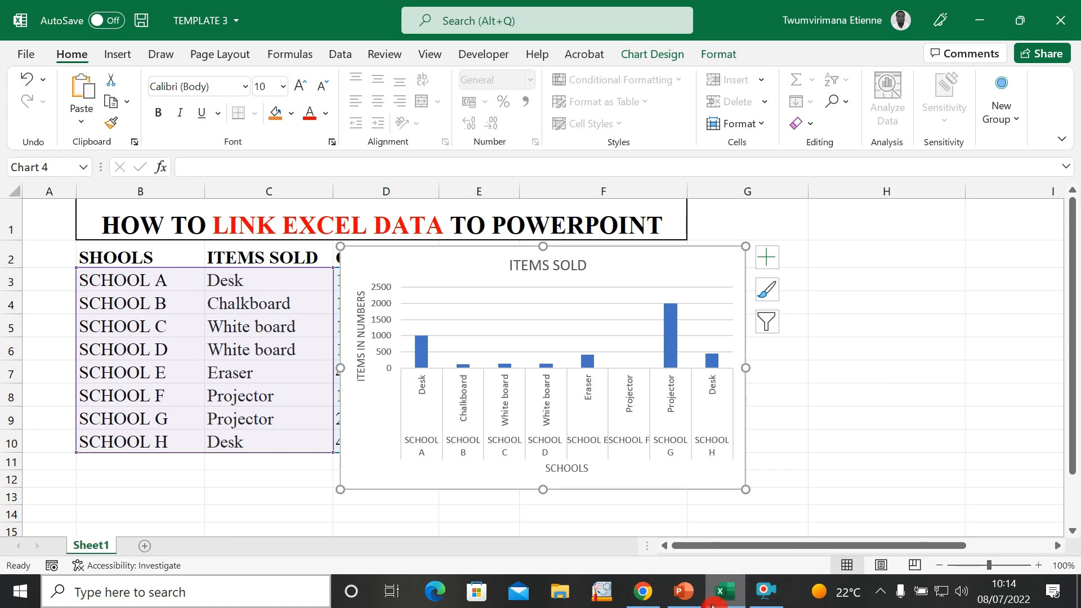
# Switch to the PowerPoint presentation, maximized, and select slide 1 among the slide thumbnails
pyautogui.click(683, 591)
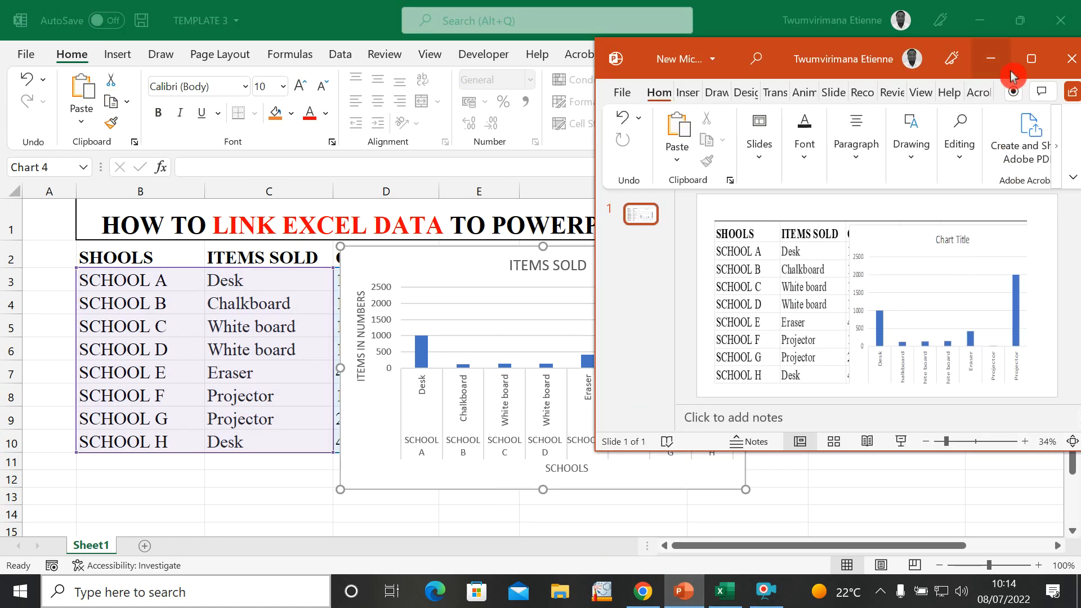
pyautogui.click(1030, 60)
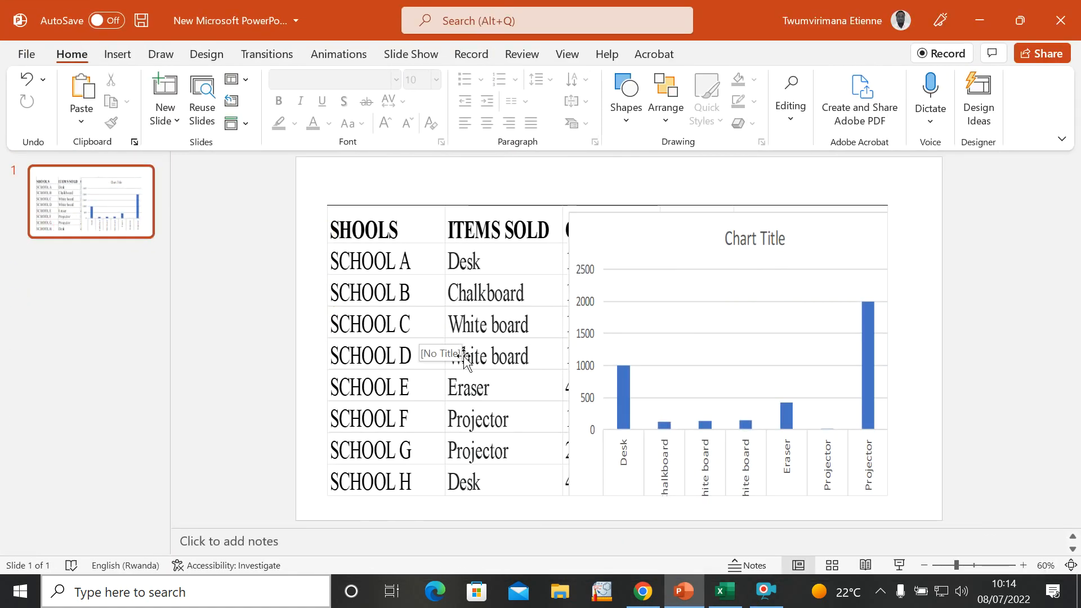
pyautogui.click(58, 213)
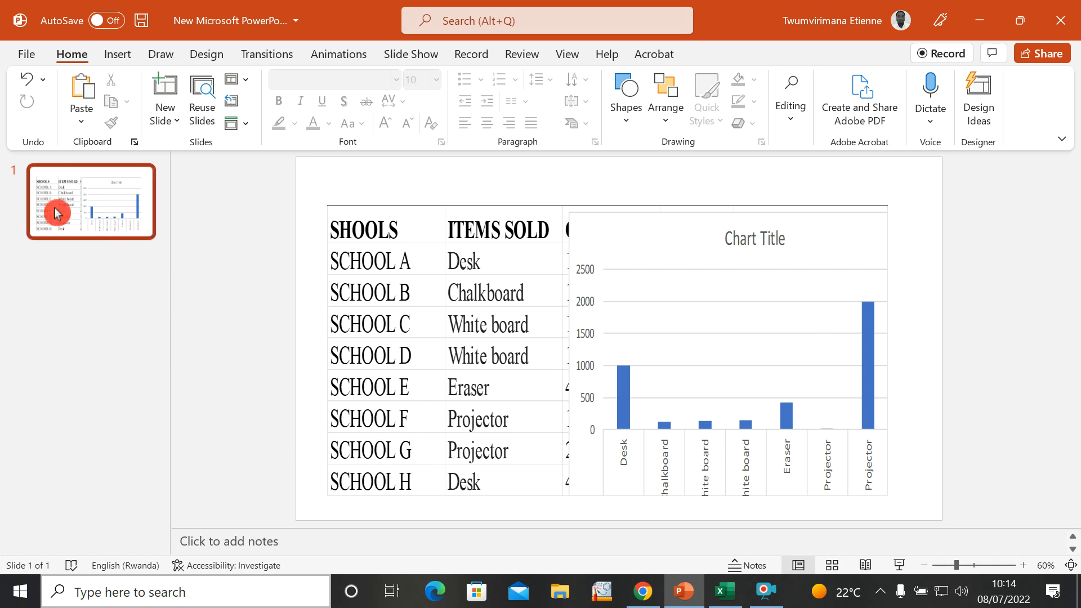